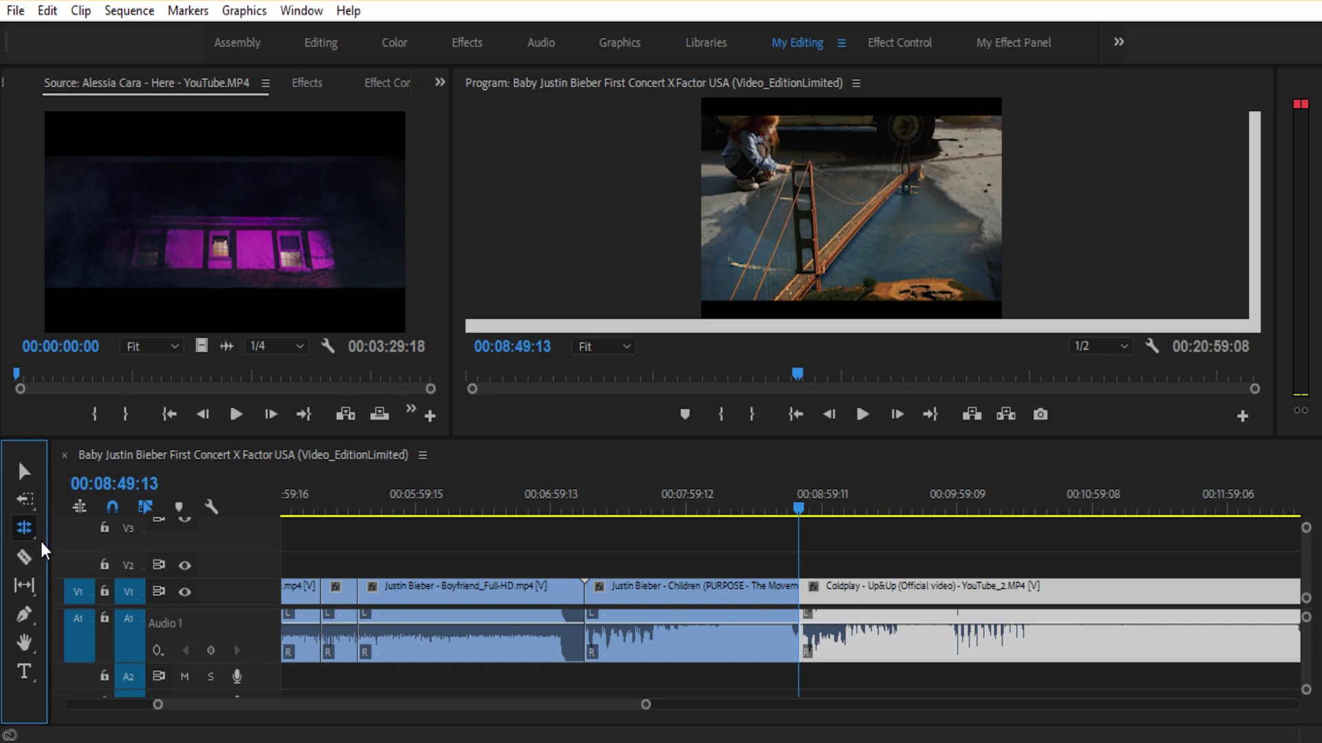
- Make the Ripple Edit Tool (B) the active trimming tool after briefly trying Rate Stretch
click(31, 539)
click(33, 540)
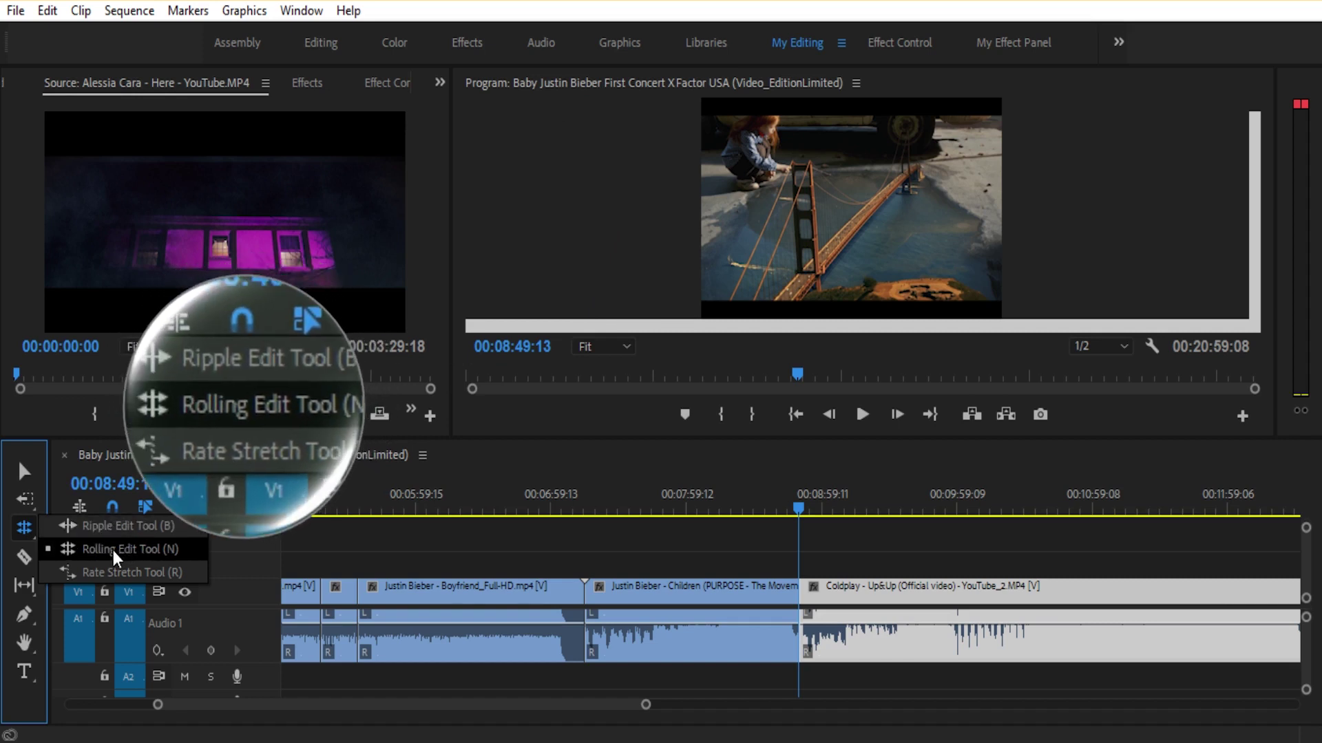
click(167, 576)
click(28, 530)
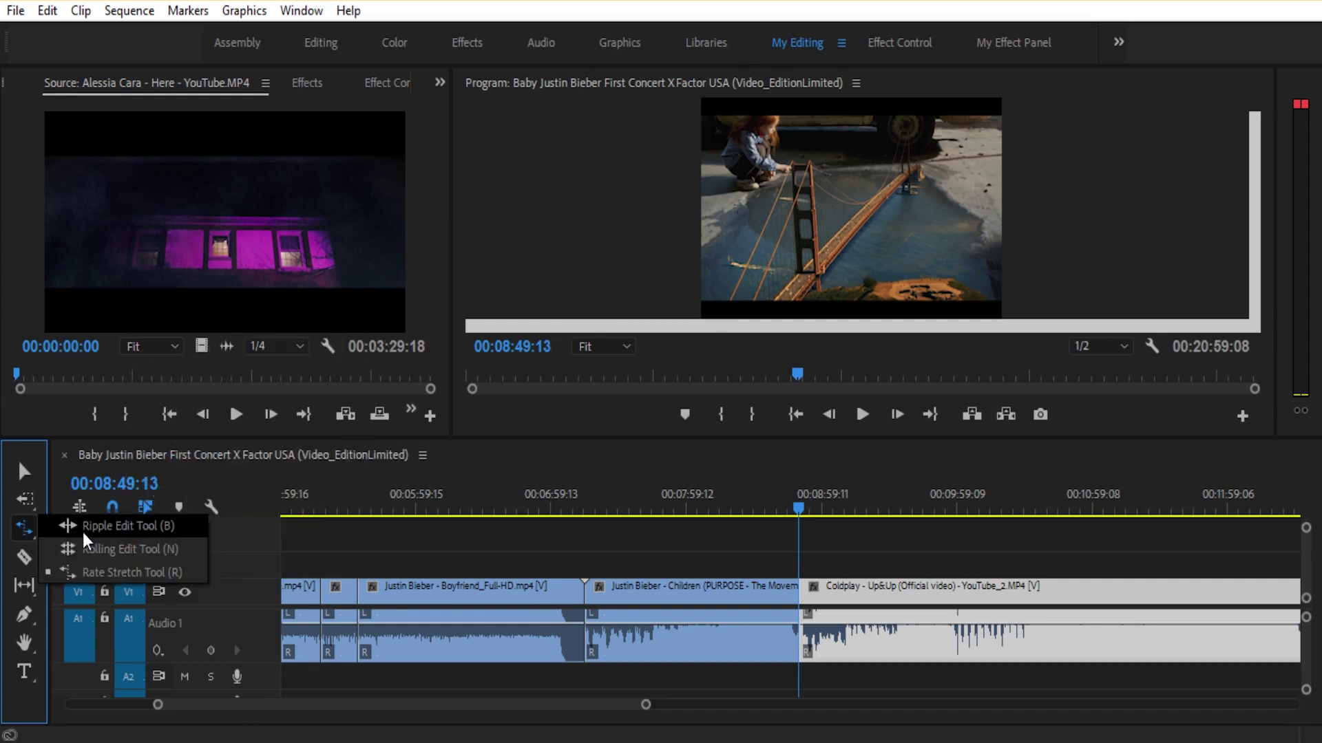
click(92, 527)
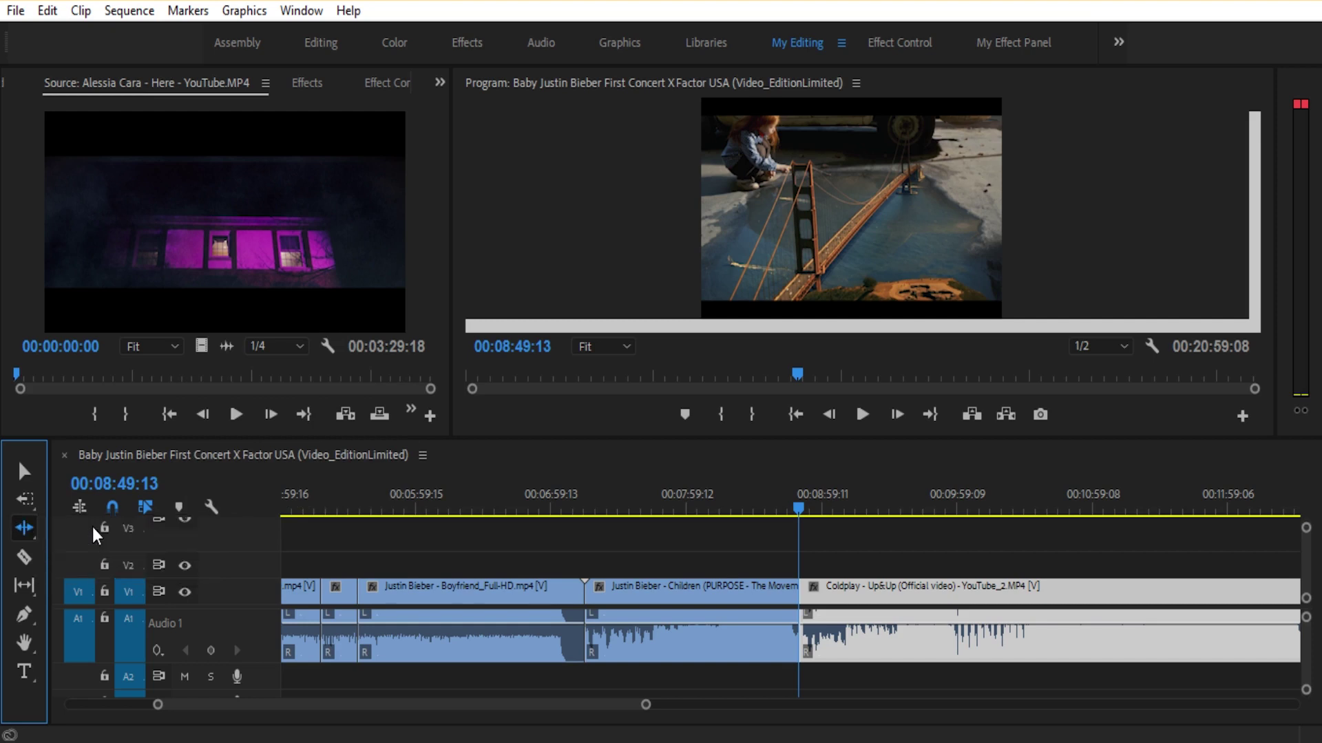
- Trim the Boyfriend clip's out-point back to the playhead near 00:06:59:15, leaving a gap
drag(810, 513, 556, 581)
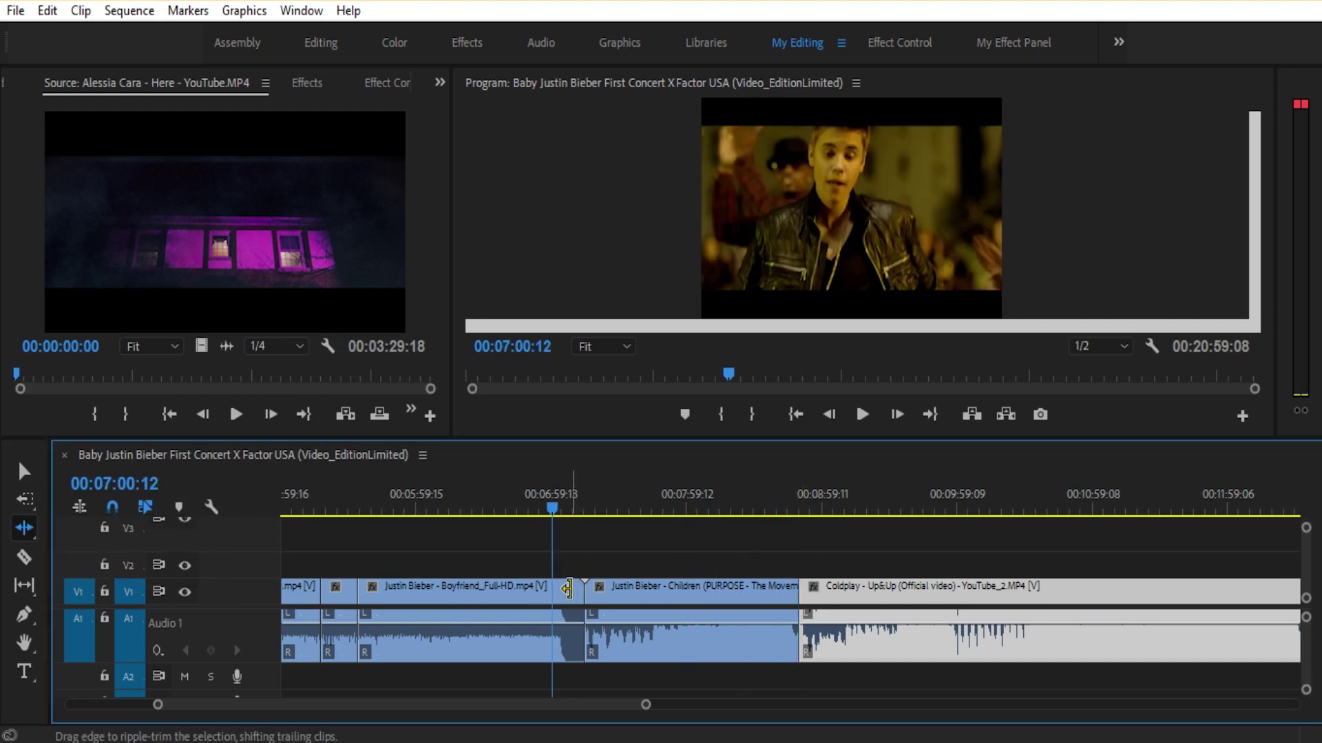
key(v)
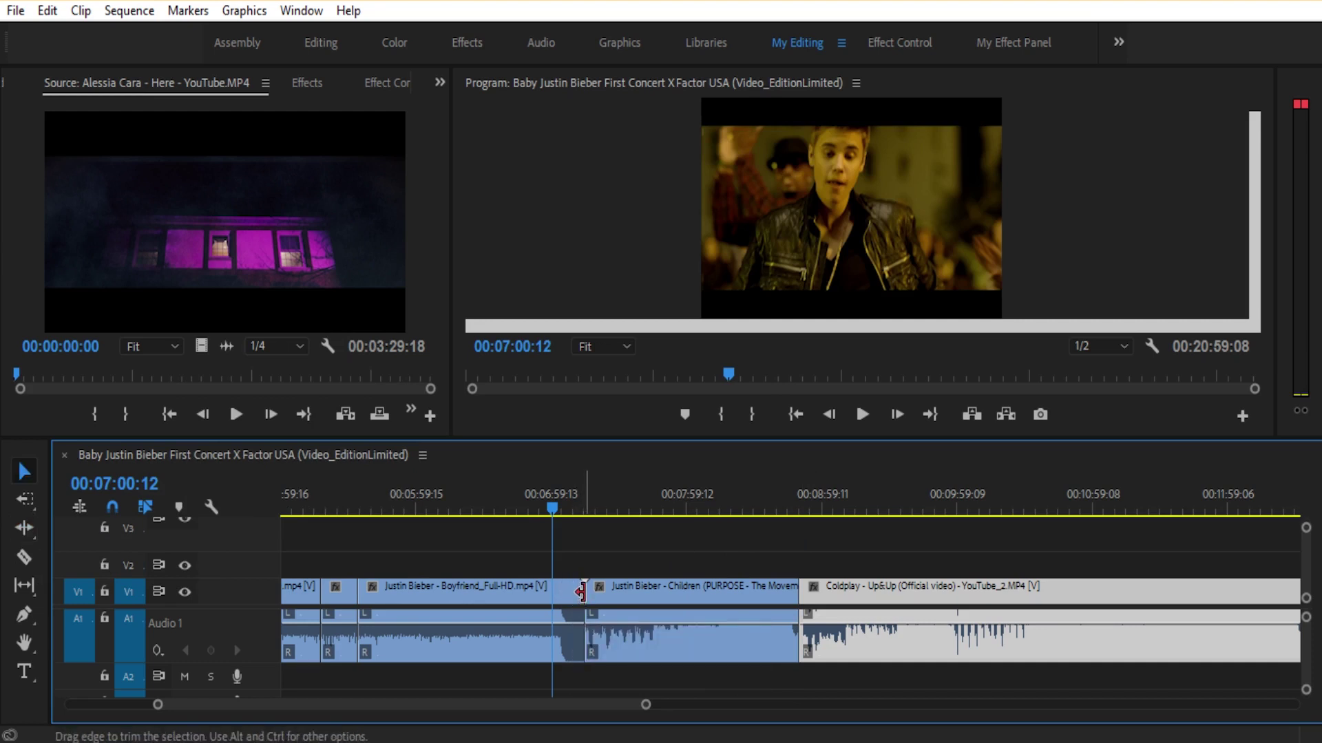
drag(580, 591, 551, 592)
key(ctrl+z)
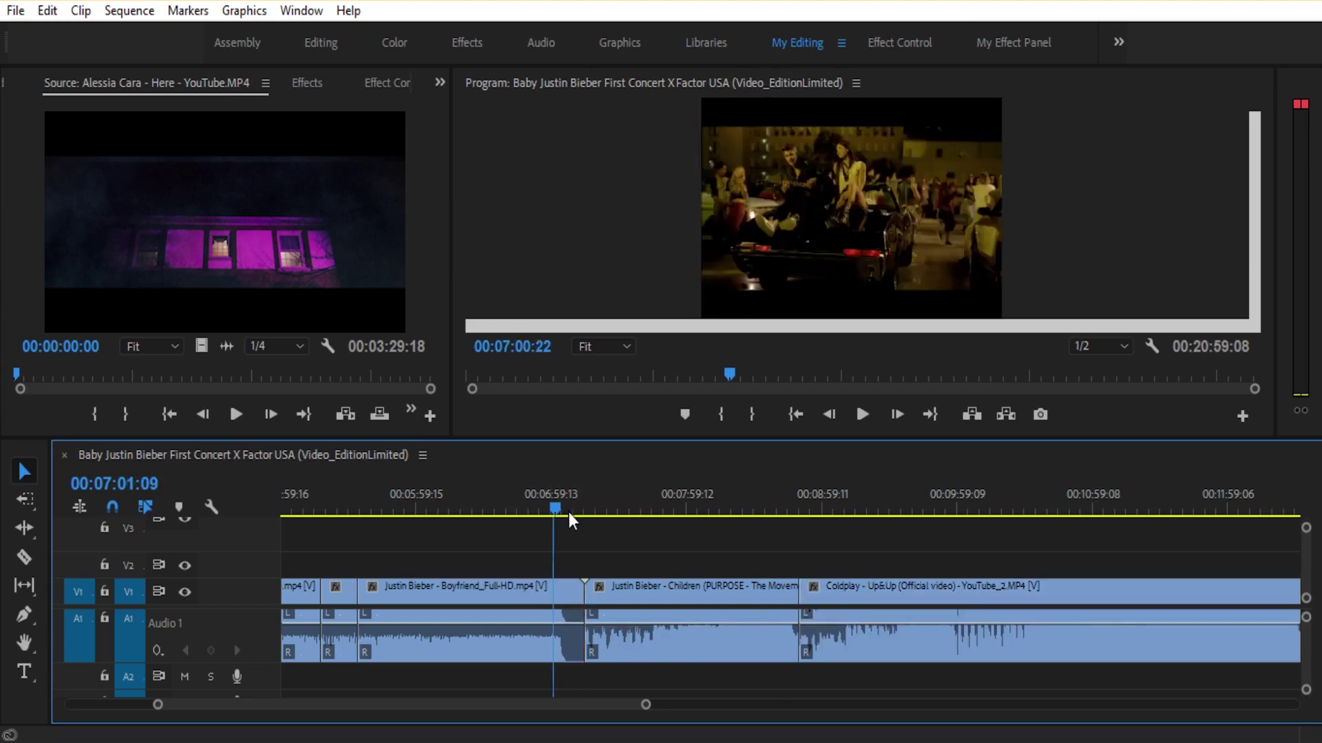
mouse_move(569, 512)
mouse_down()
mouse_move(589, 526)
mouse_move(552, 529)
mouse_up()
drag(584, 590, 551, 585)
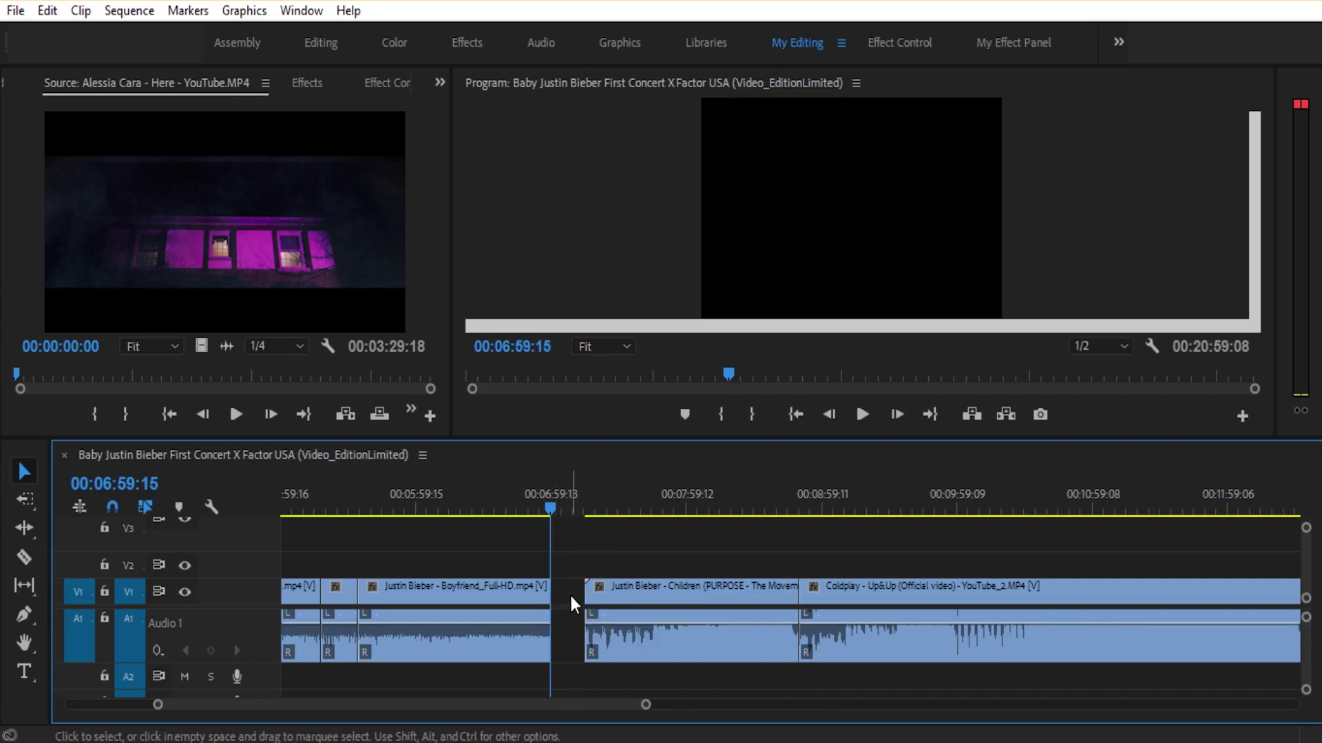
- Extend the Boyfriend clip's end so it meets the Children clip with no gap
right_click(572, 596)
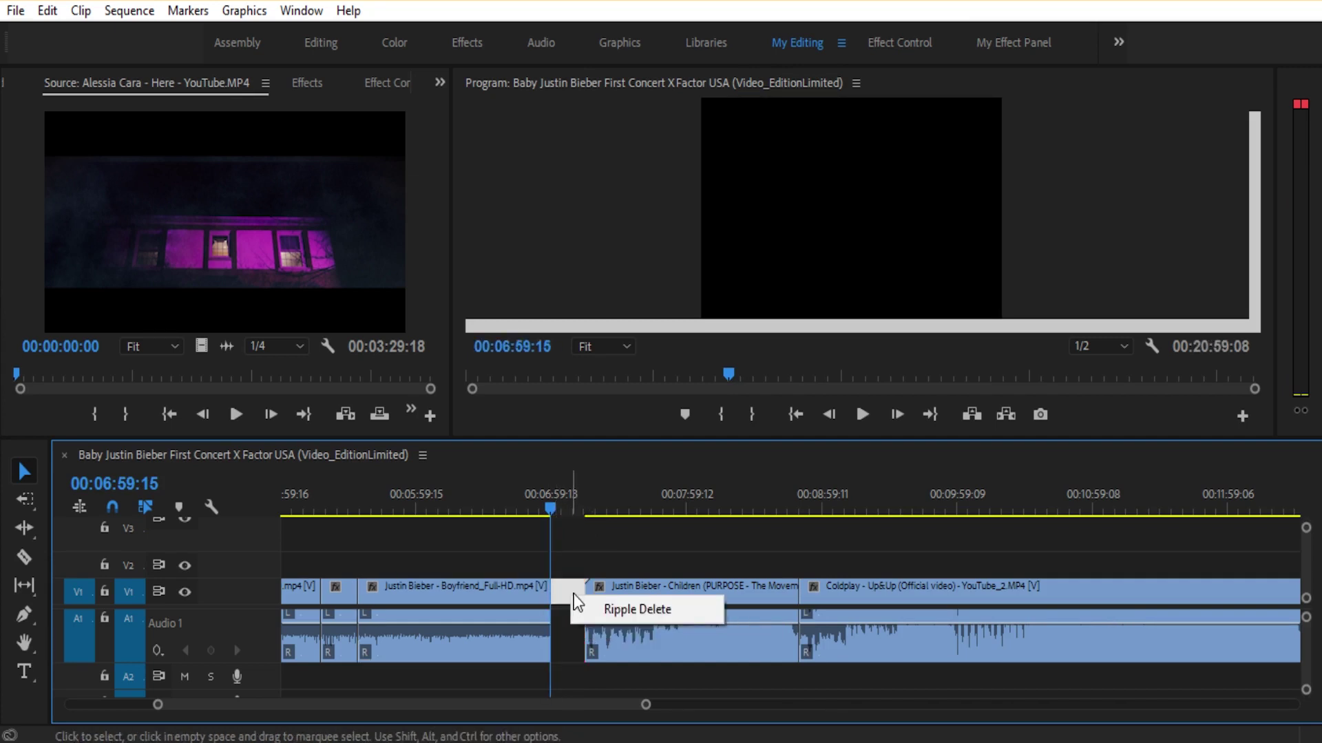
click(613, 610)
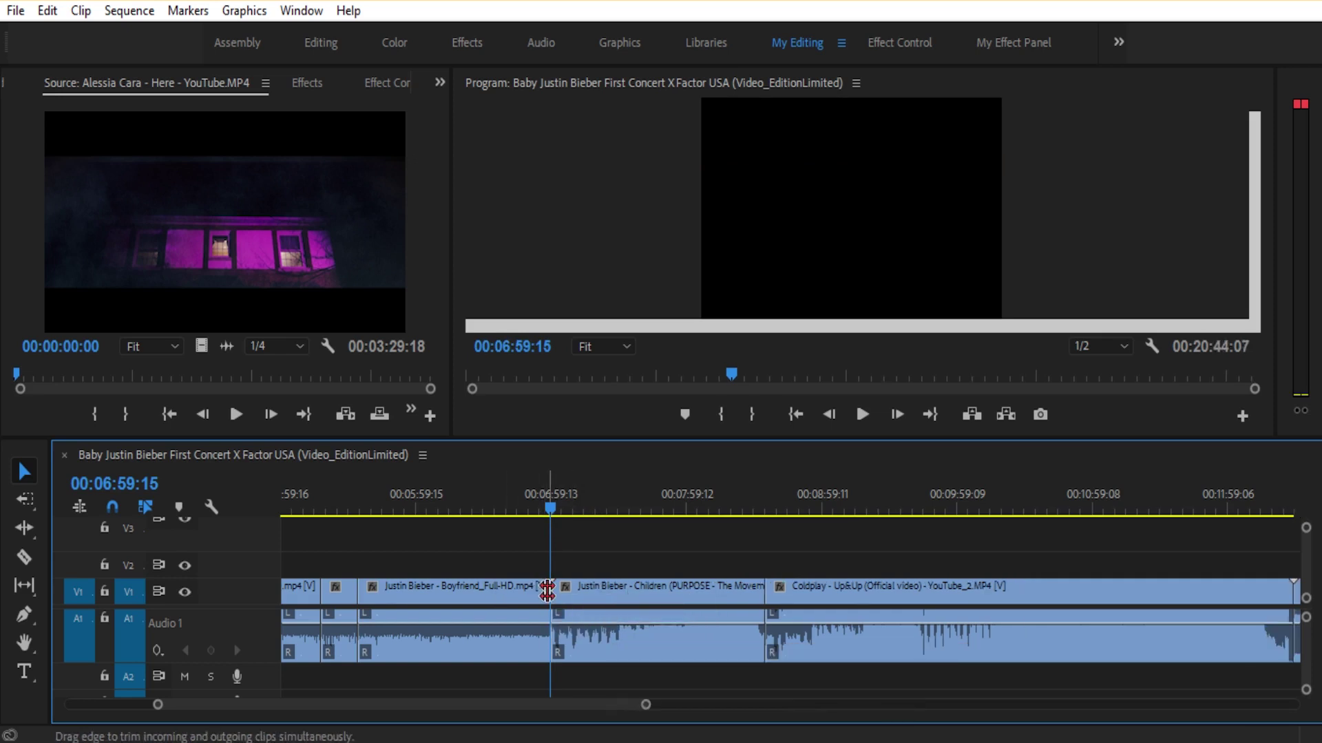
key(ctrl+z)
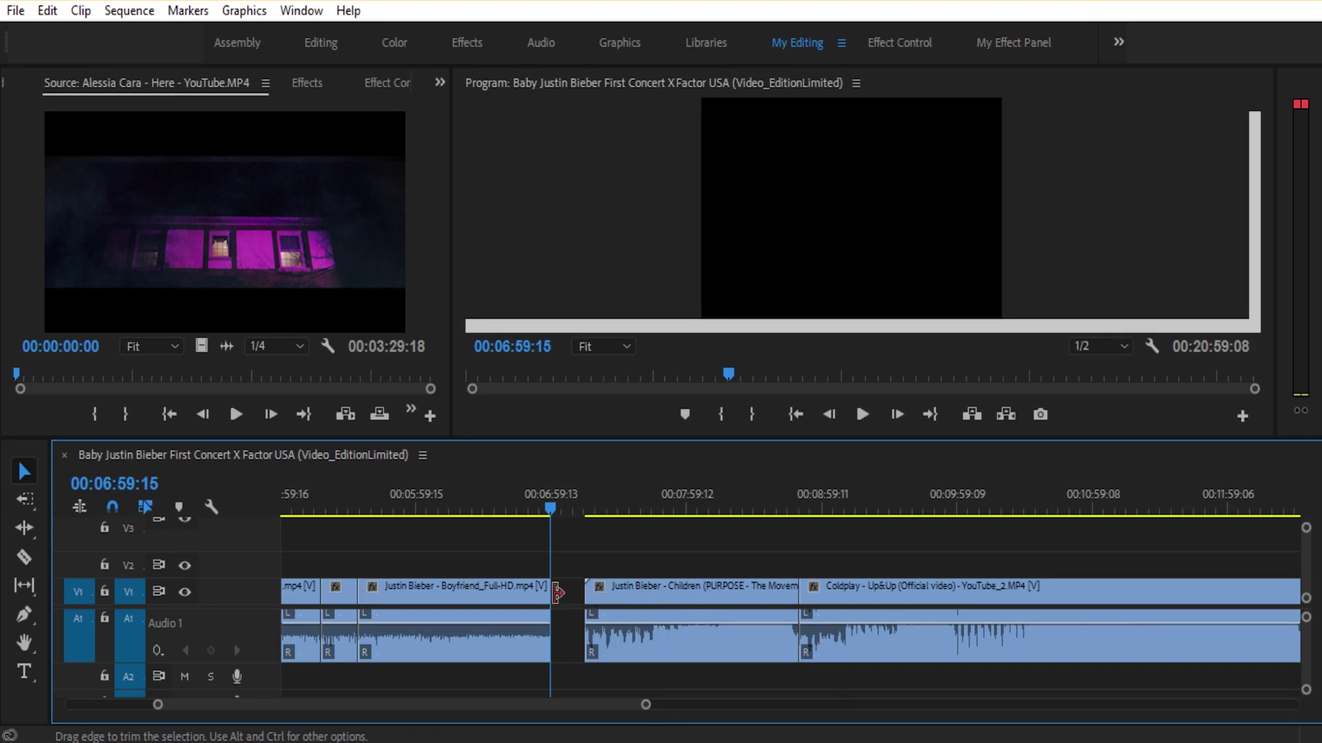
drag(542, 591, 585, 591)
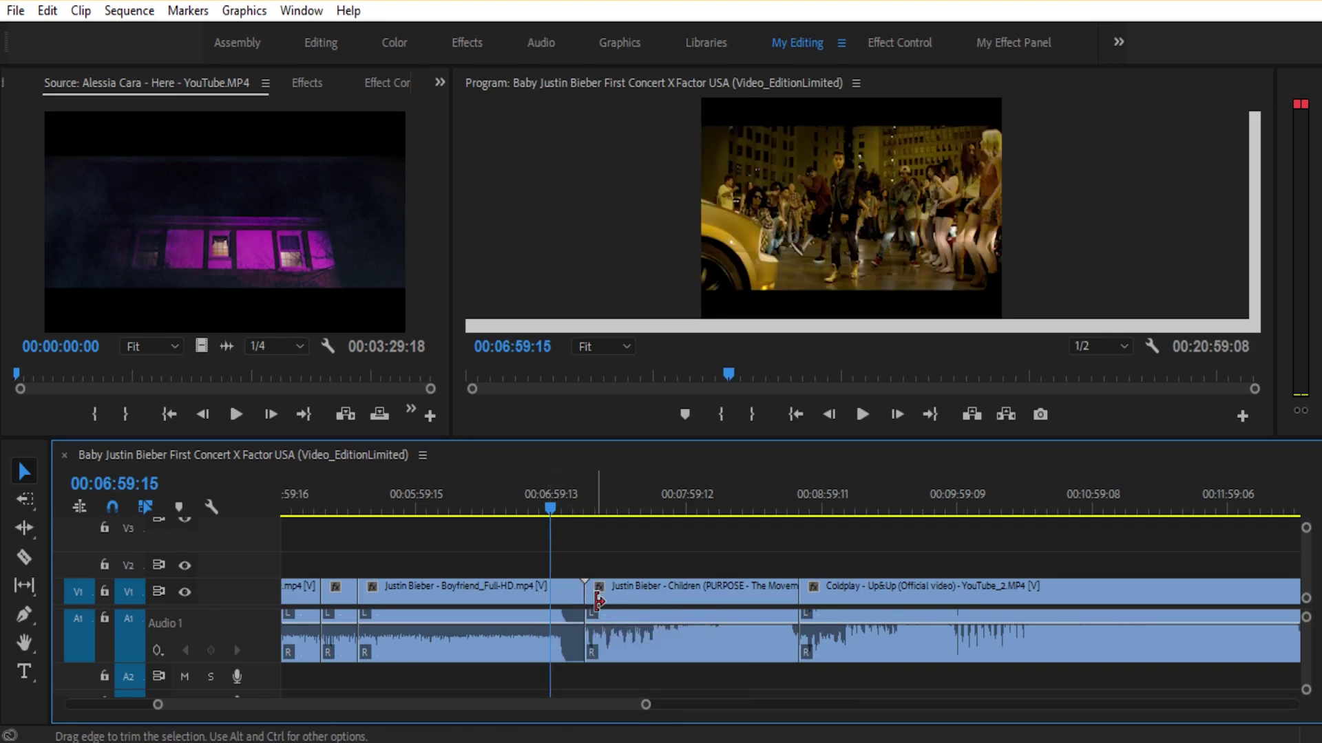
- Reactivate the Ripple Edit Tool and begin ripple-trimming the Children clip's head
click(27, 530)
click(110, 526)
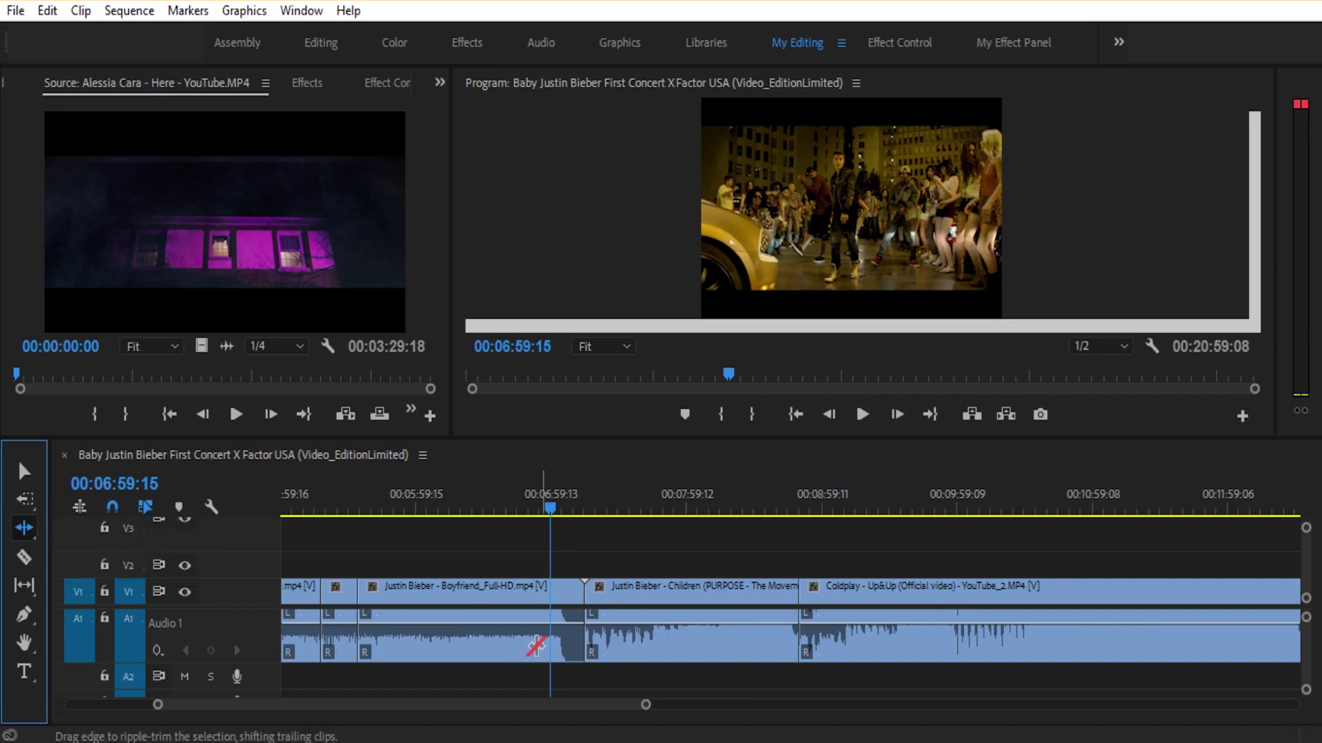
key(v)
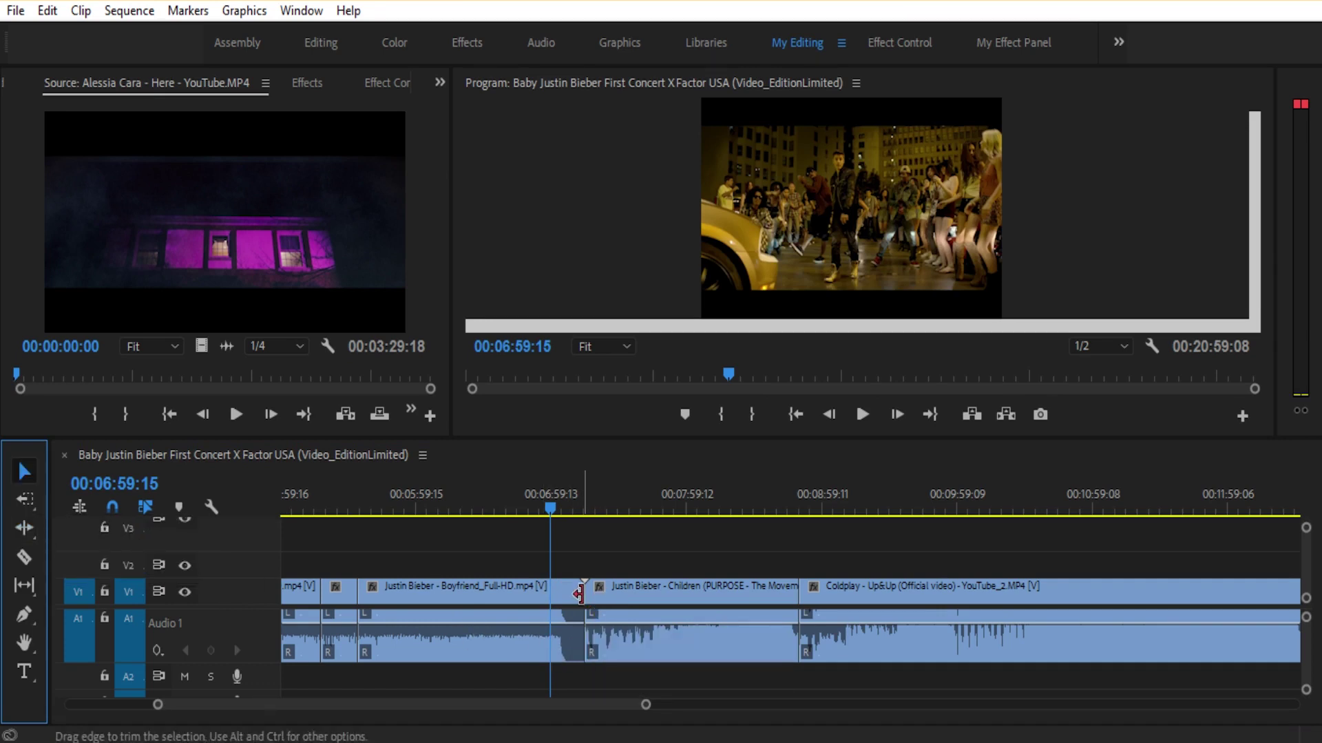
drag(34, 531, 106, 534)
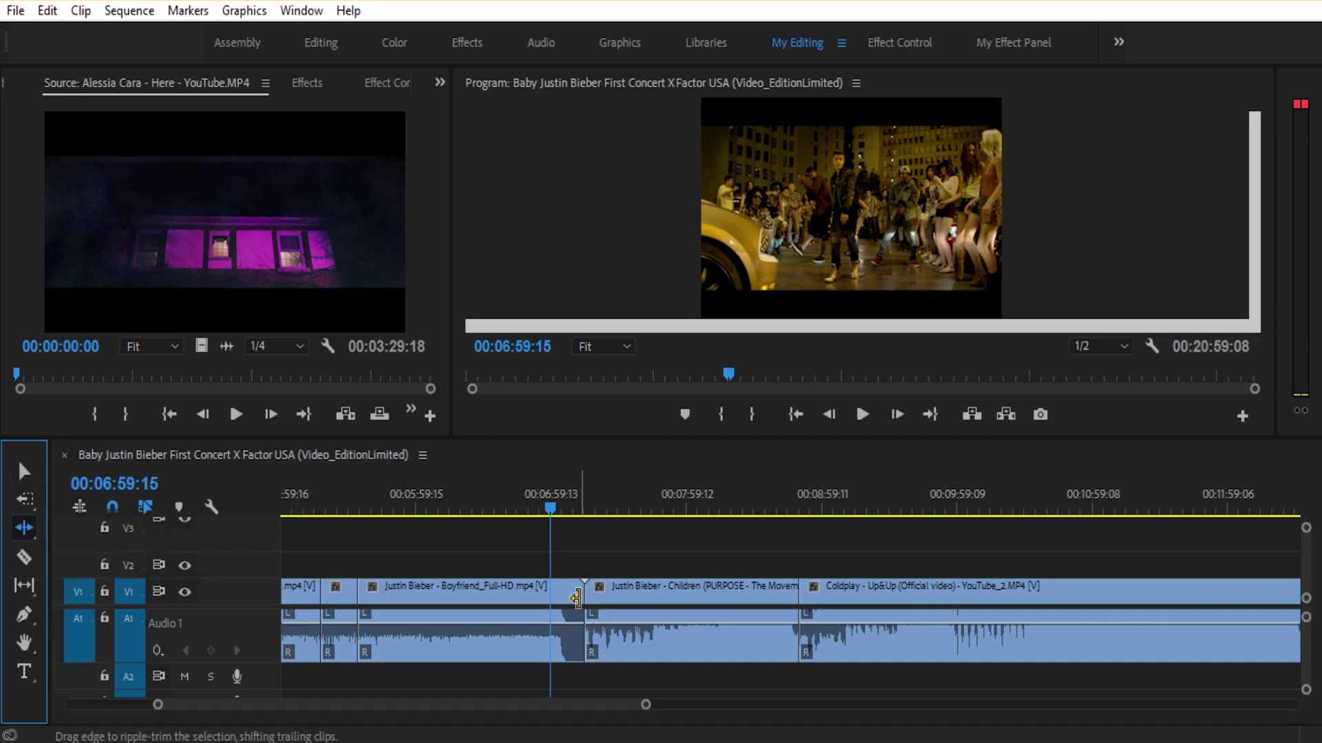
drag(576, 598, 613, 596)
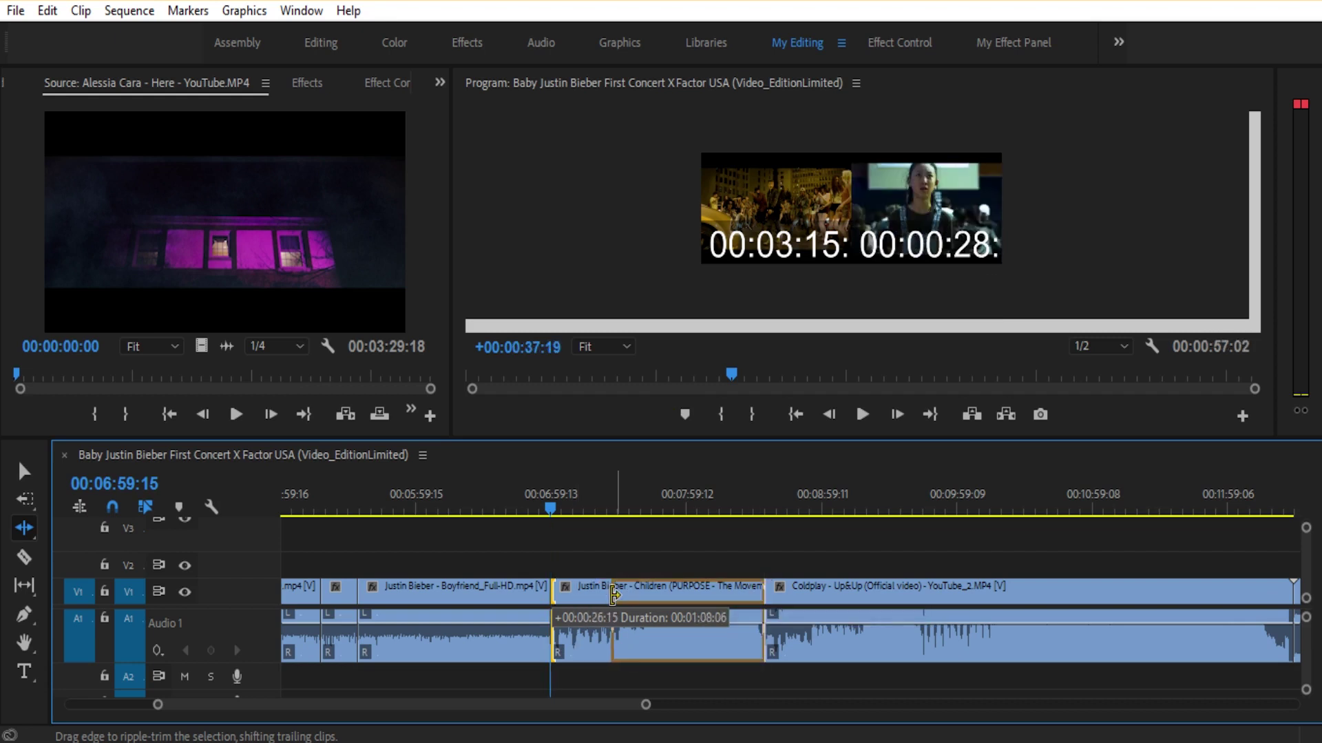
- Ripple-trim about 25 seconds off the Children clip's head, closing up later clips, and save
drag(614, 595, 589, 597)
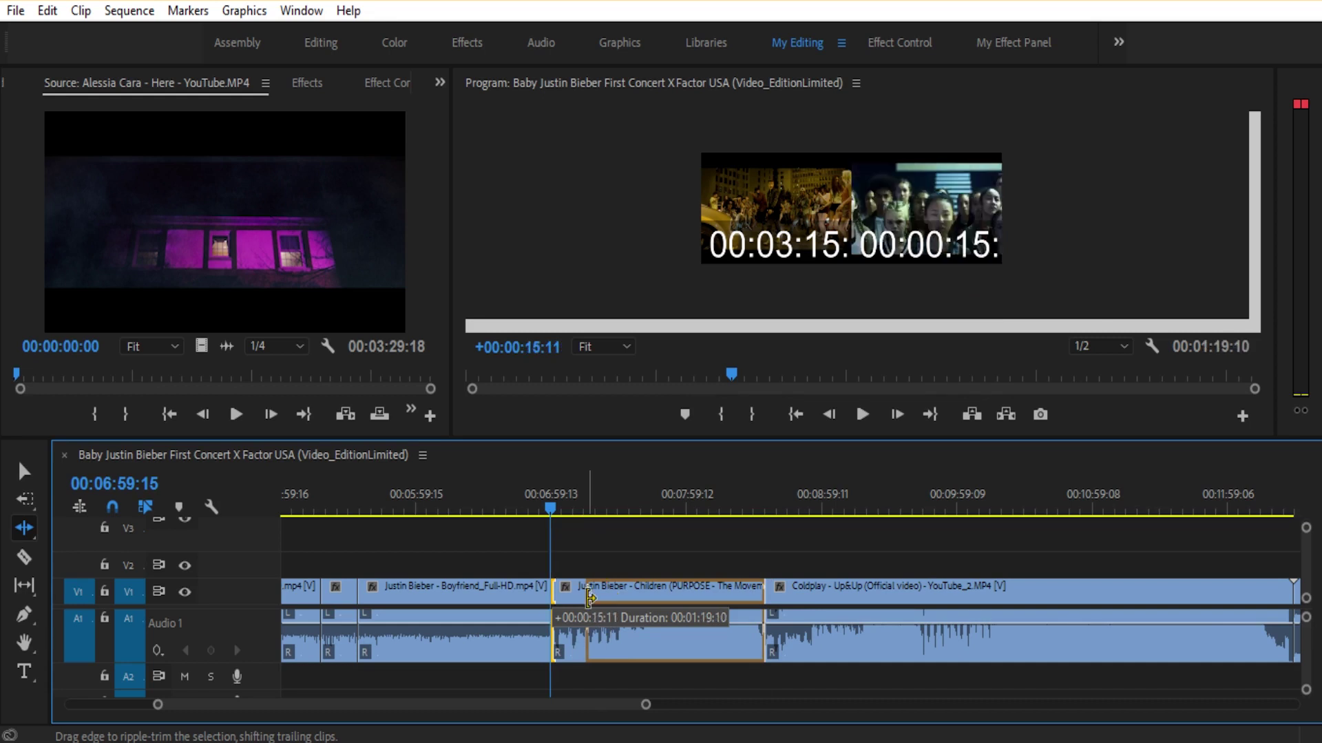
drag(589, 597, 612, 601)
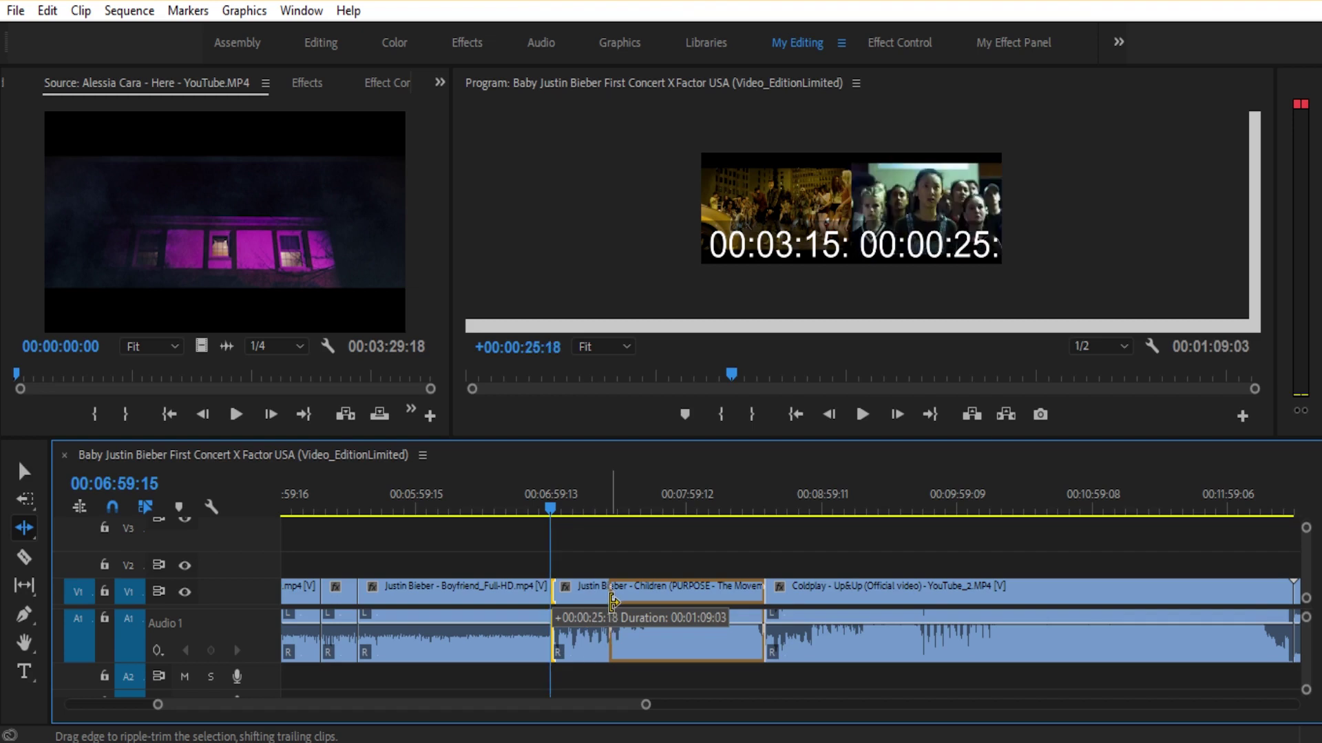
drag(613, 601, 613, 601)
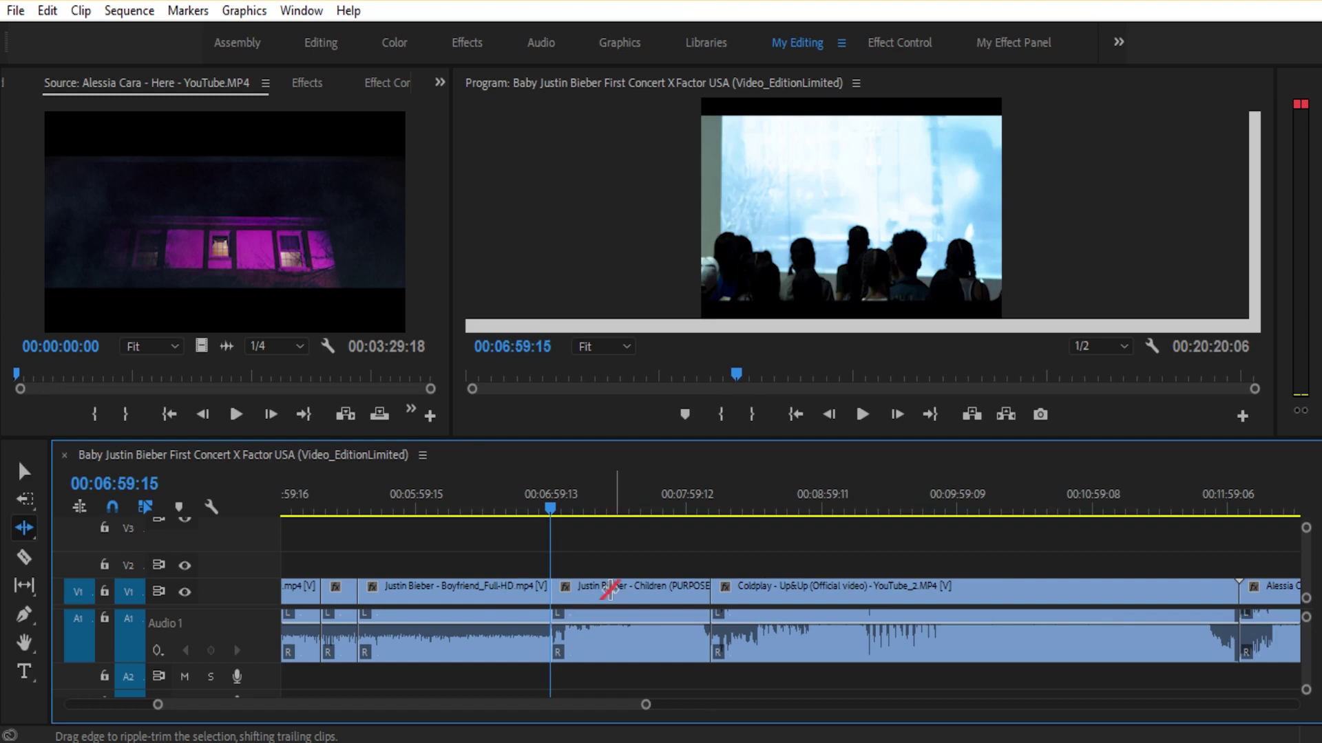
key(ctrl+s)
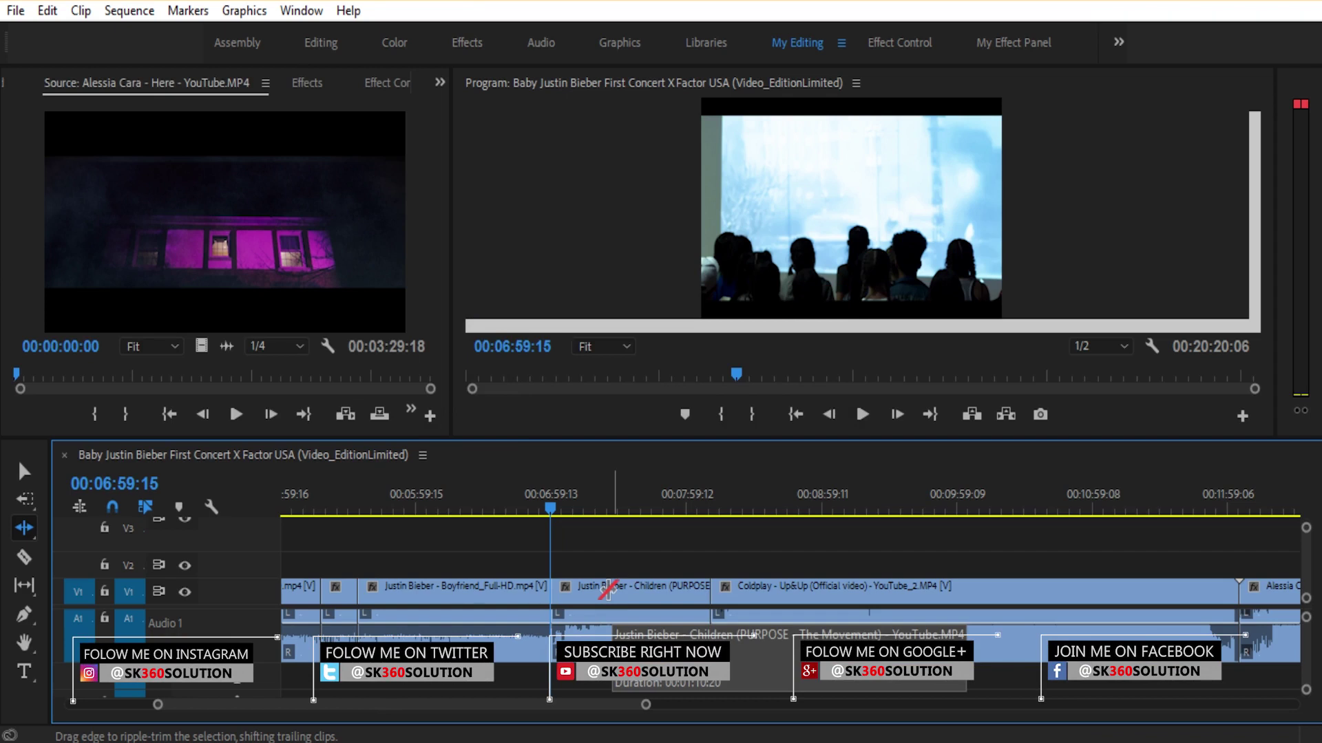
- Activate the Rolling Edit Tool (N), leaving the Boyfriend clip at 00:01:25:06
click(31, 534)
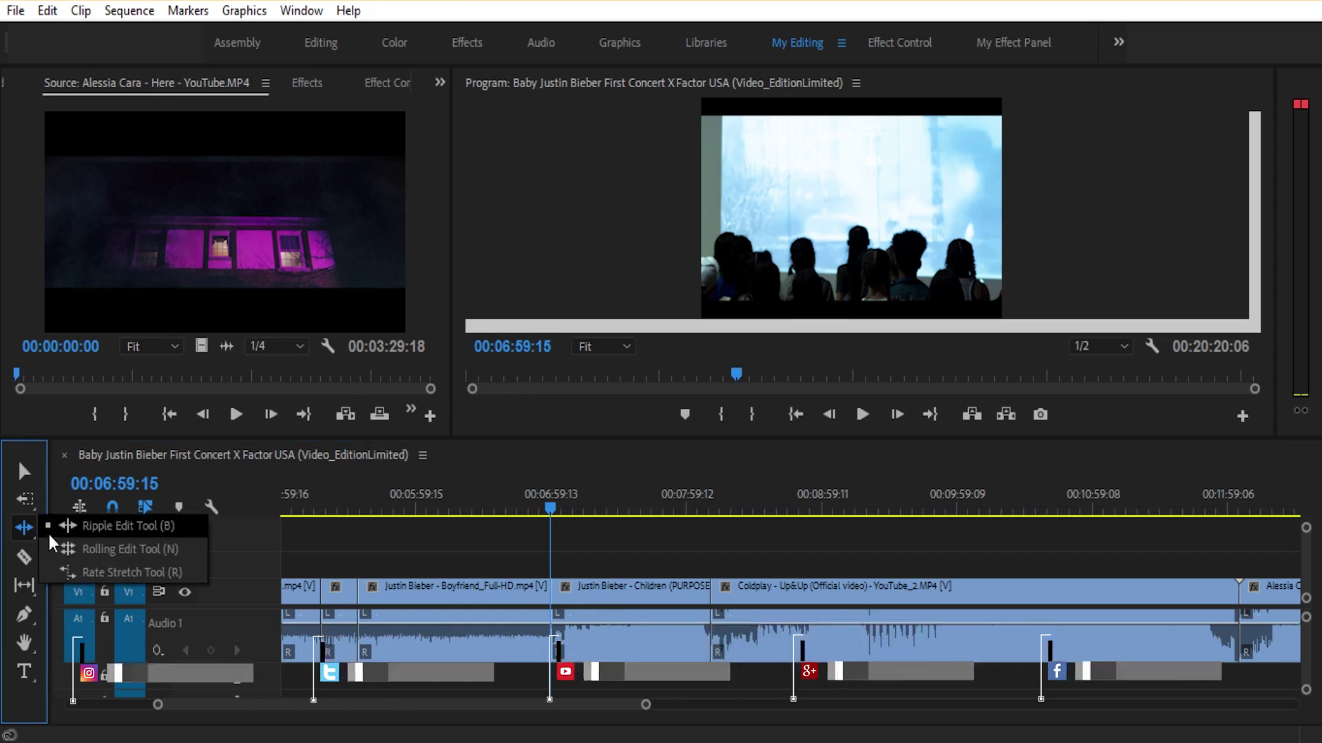
click(114, 549)
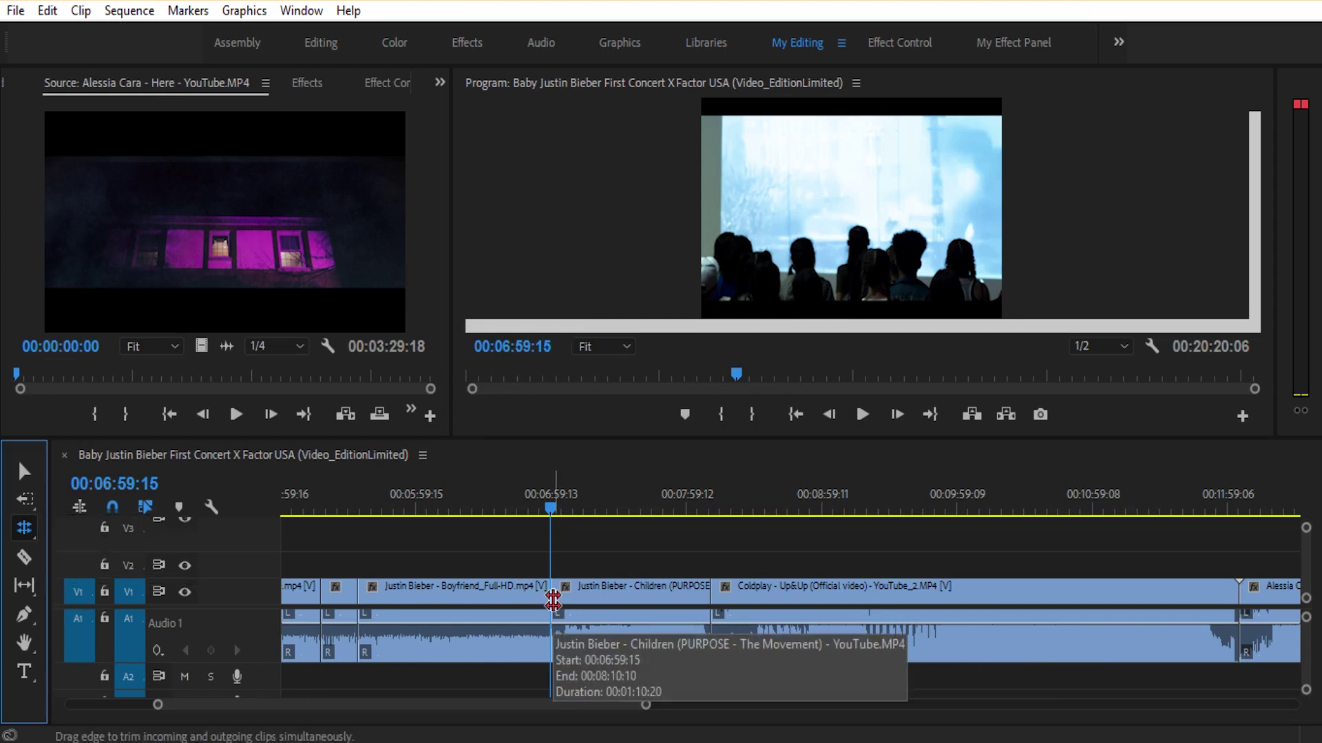
key(b)
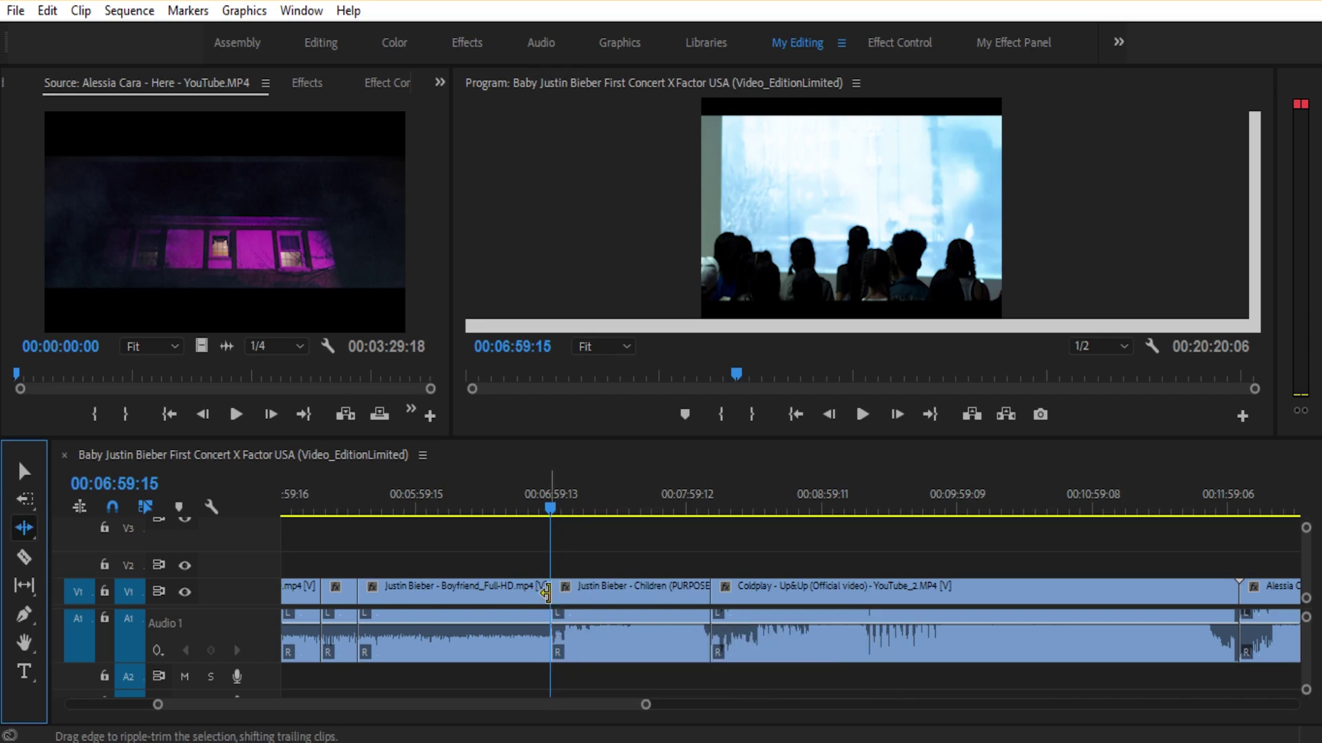
mouse_move(543, 589)
mouse_down()
mouse_move(516, 593)
mouse_move(587, 587)
mouse_move(518, 604)
mouse_move(548, 596)
mouse_up()
drag(24, 530, 104, 549)
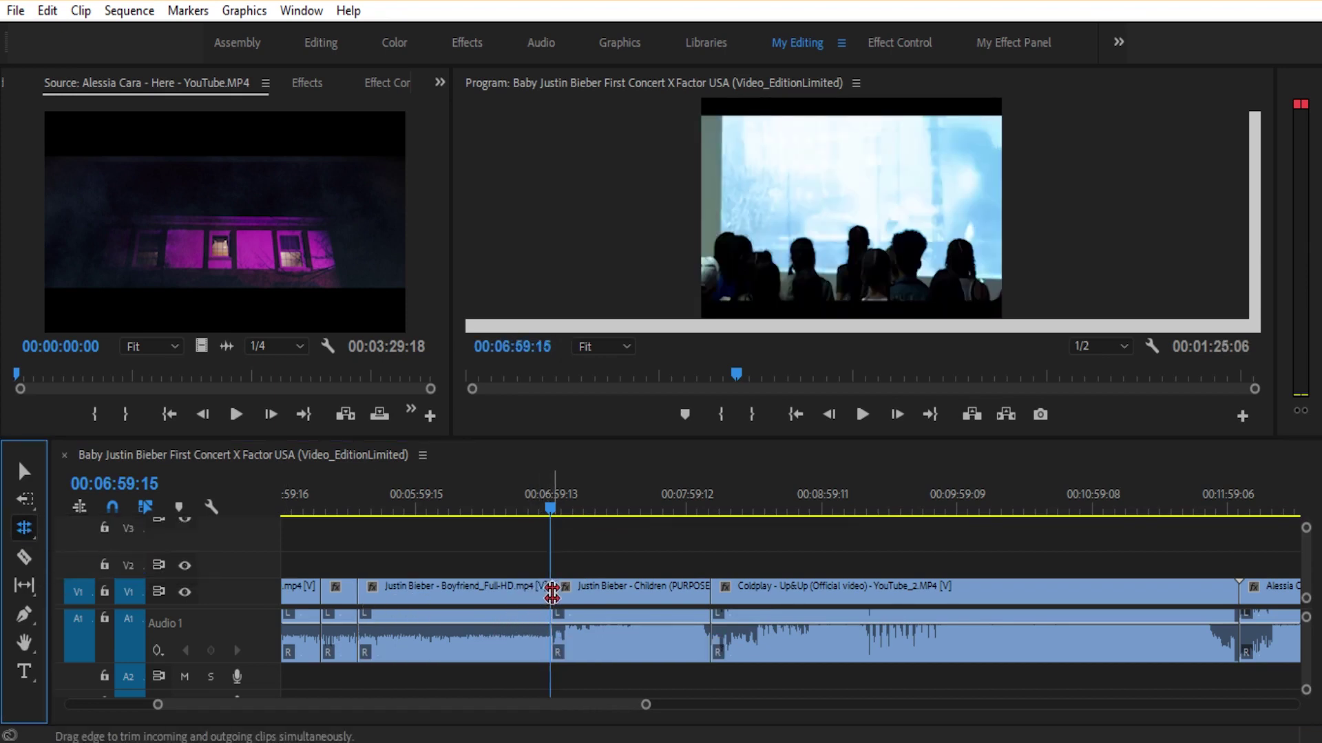
- Try rolling the Boyfriend/Children cut, then ripple-trim the Boyfriend clip's end
drag(551, 592, 565, 590)
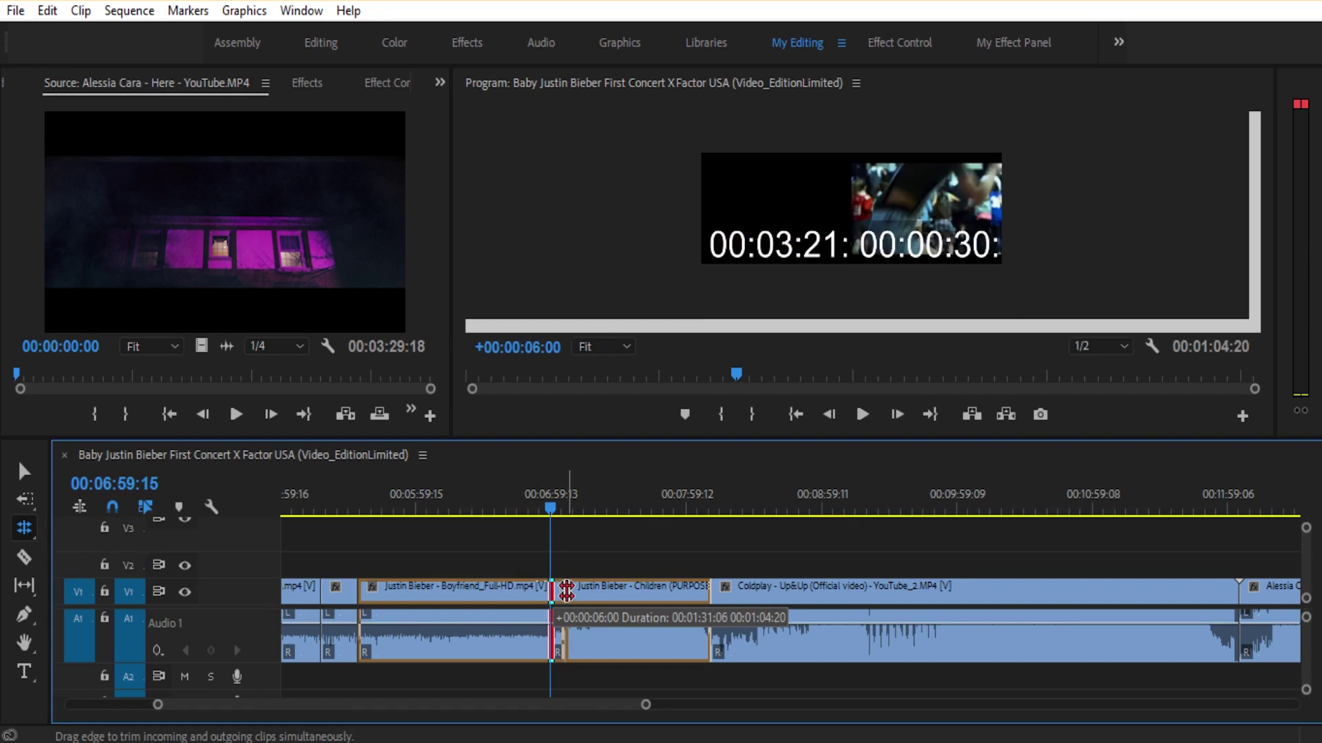
drag(566, 591, 506, 596)
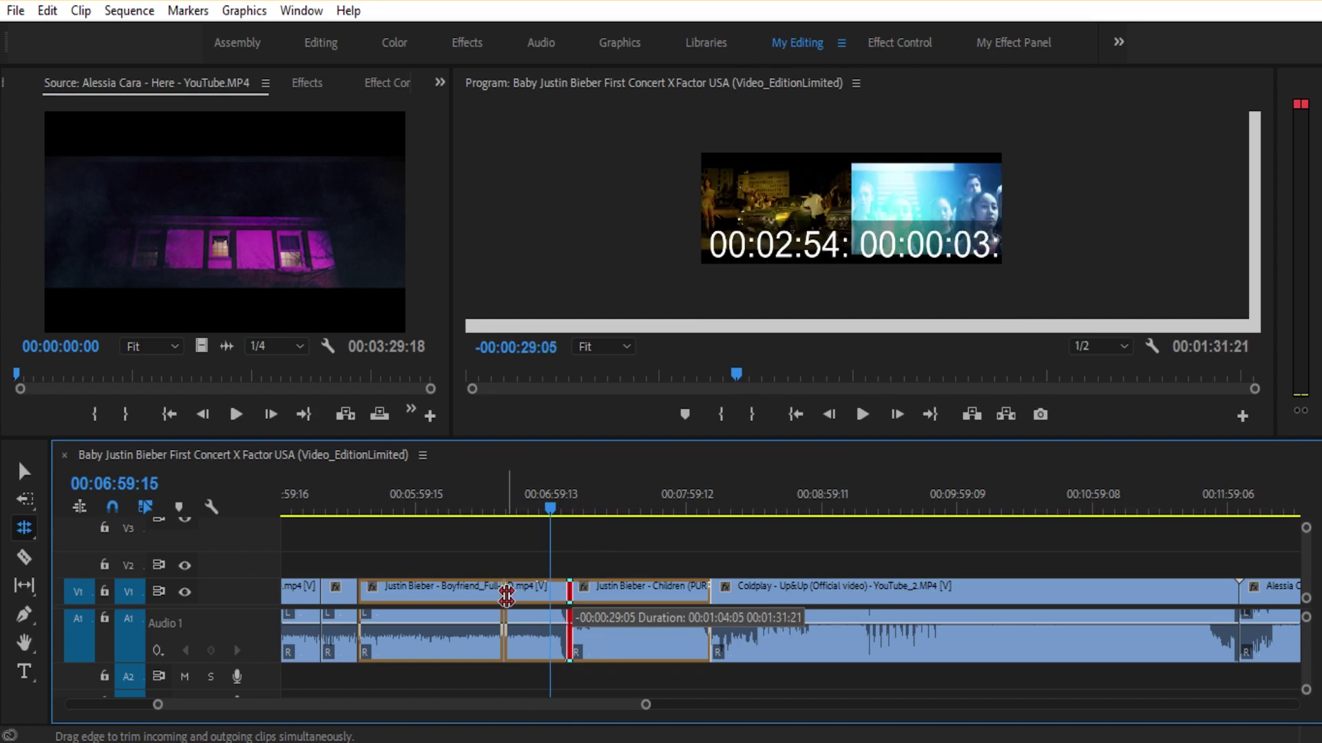
drag(507, 596, 506, 596)
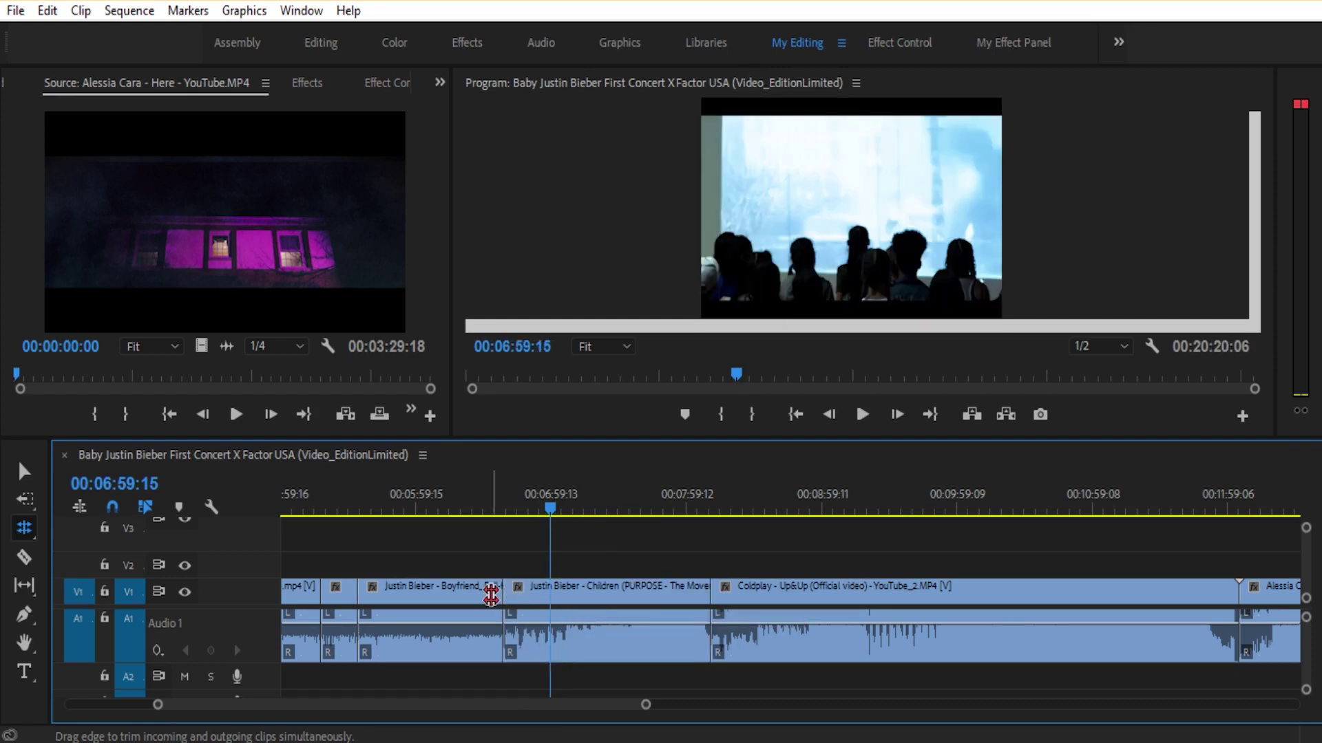
key(b)
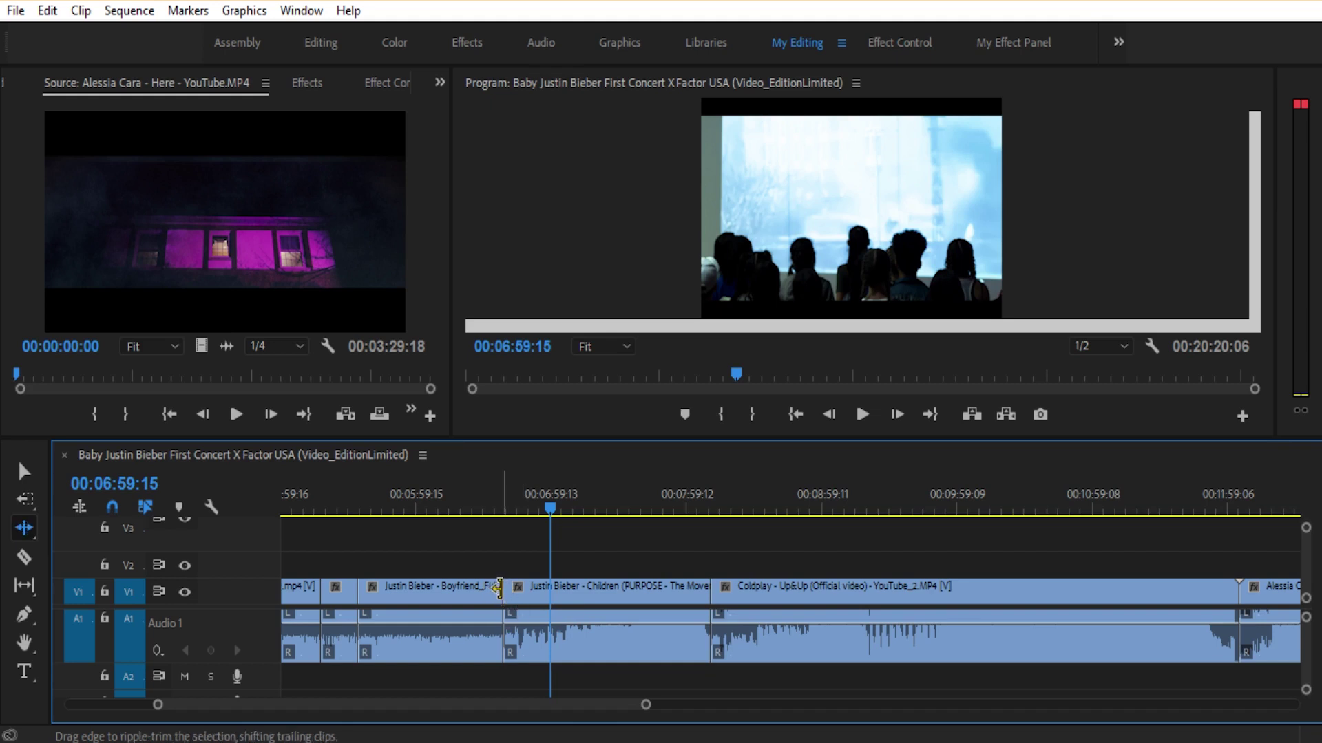
drag(501, 590, 467, 592)
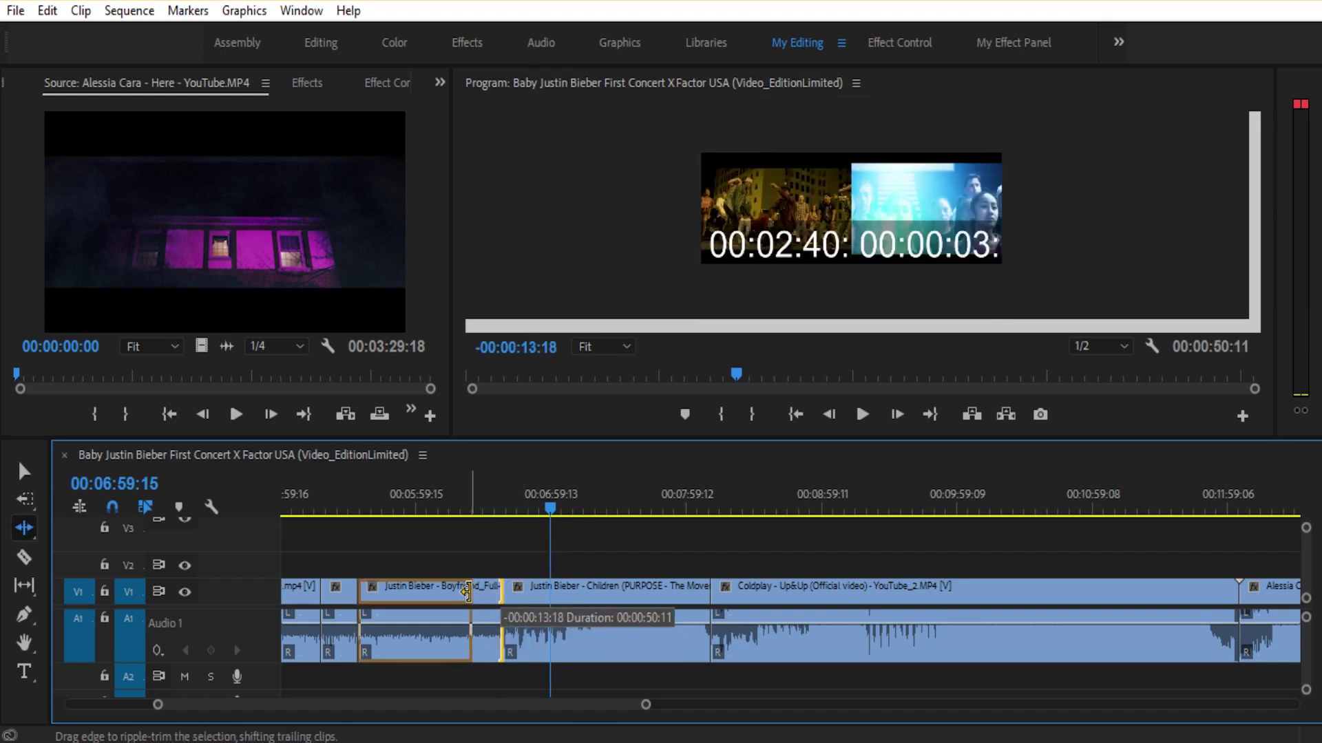
drag(466, 592, 572, 601)
- Roll the Boyfriend/Children cut about 21 seconds later, lengthening Boyfriend to about 00:01:35:03
key(n)
key(b)
key(n)
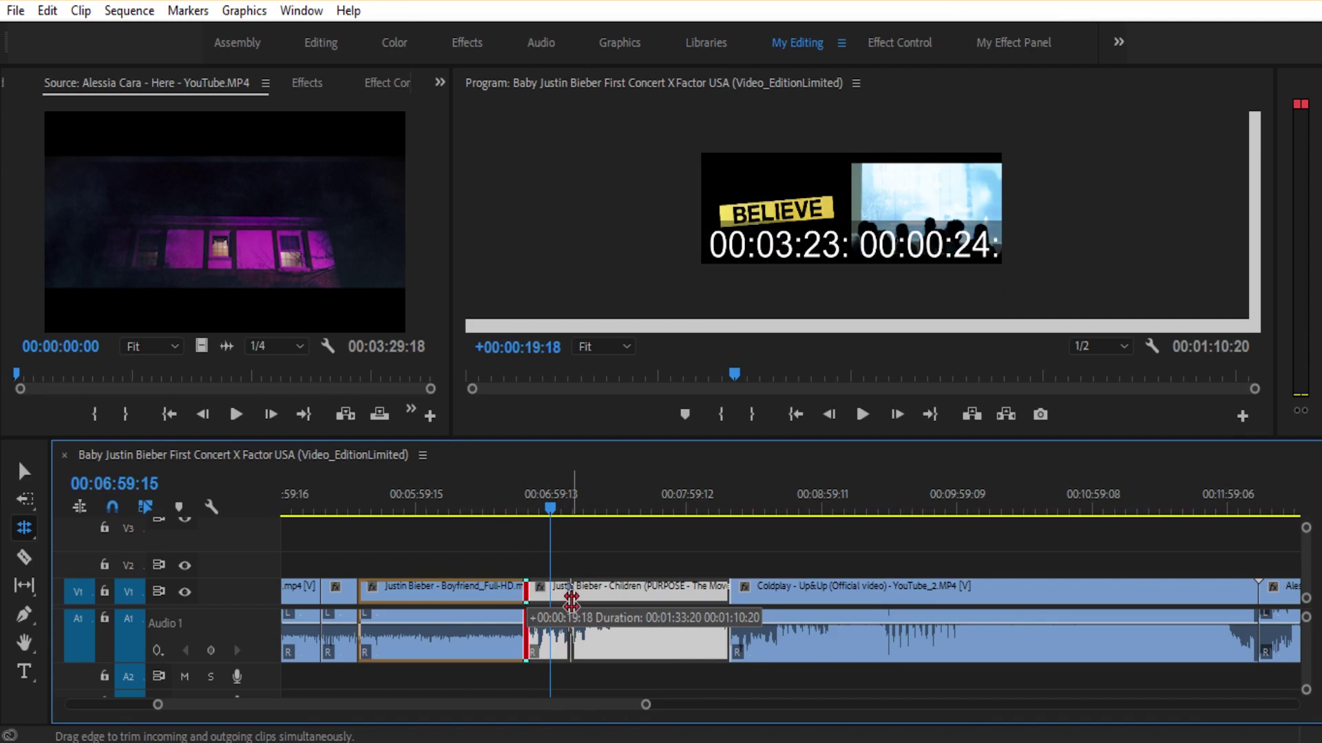
drag(572, 601, 574, 601)
- Expand Video 1 to show thumbnails and maximize the Timeline, with Rate Stretch (R) active
click(36, 534)
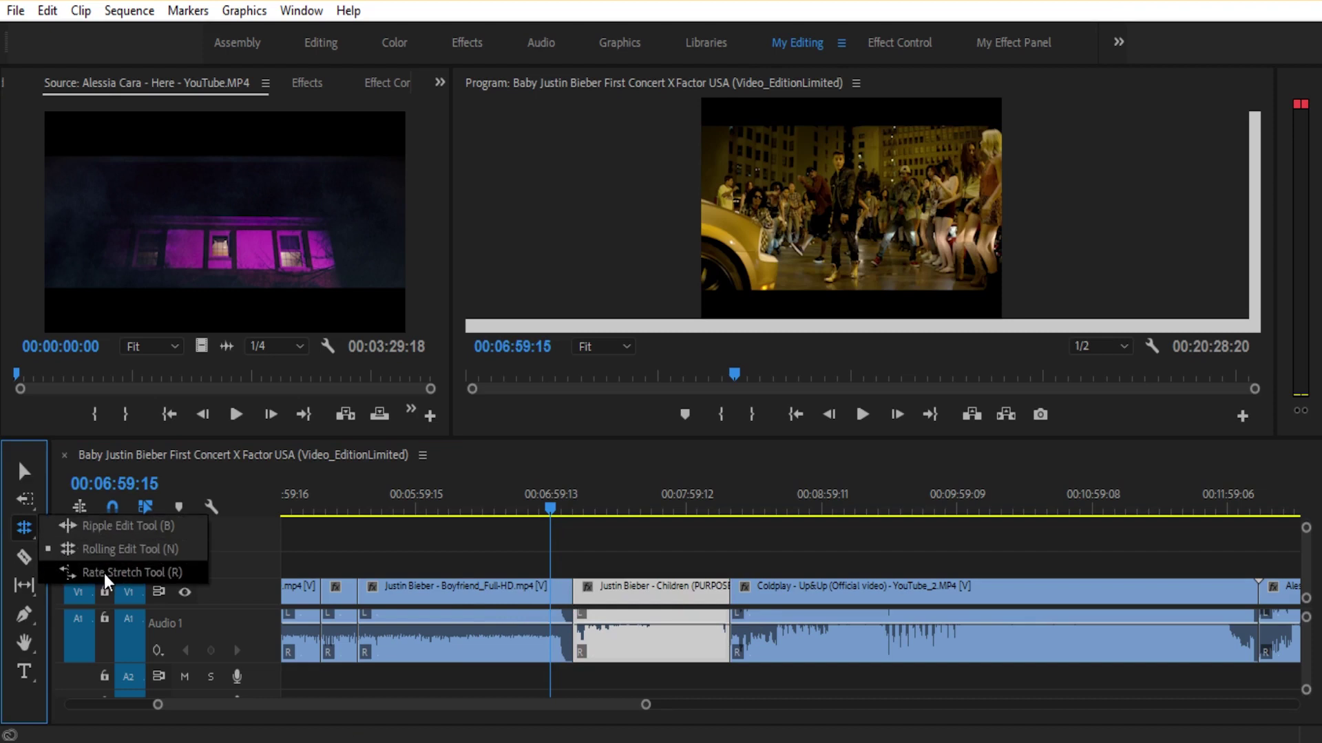
click(160, 572)
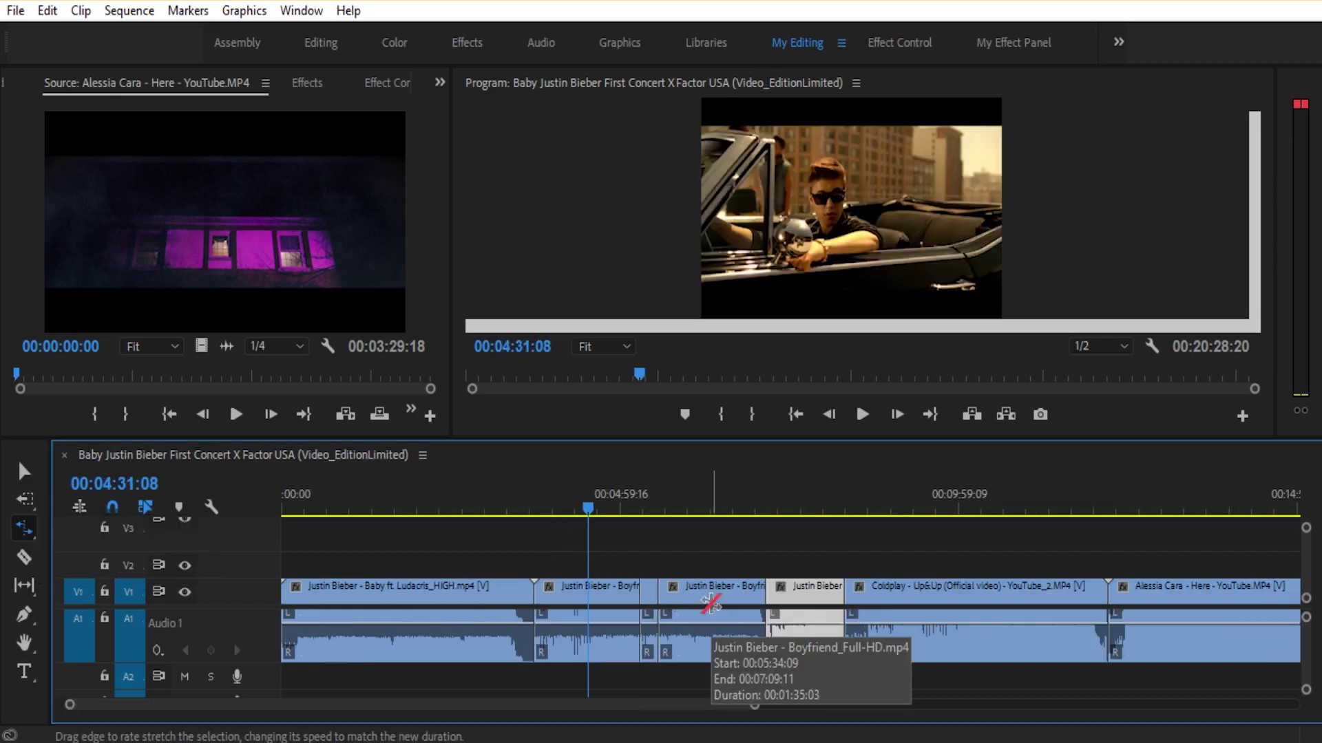
double_click(260, 592)
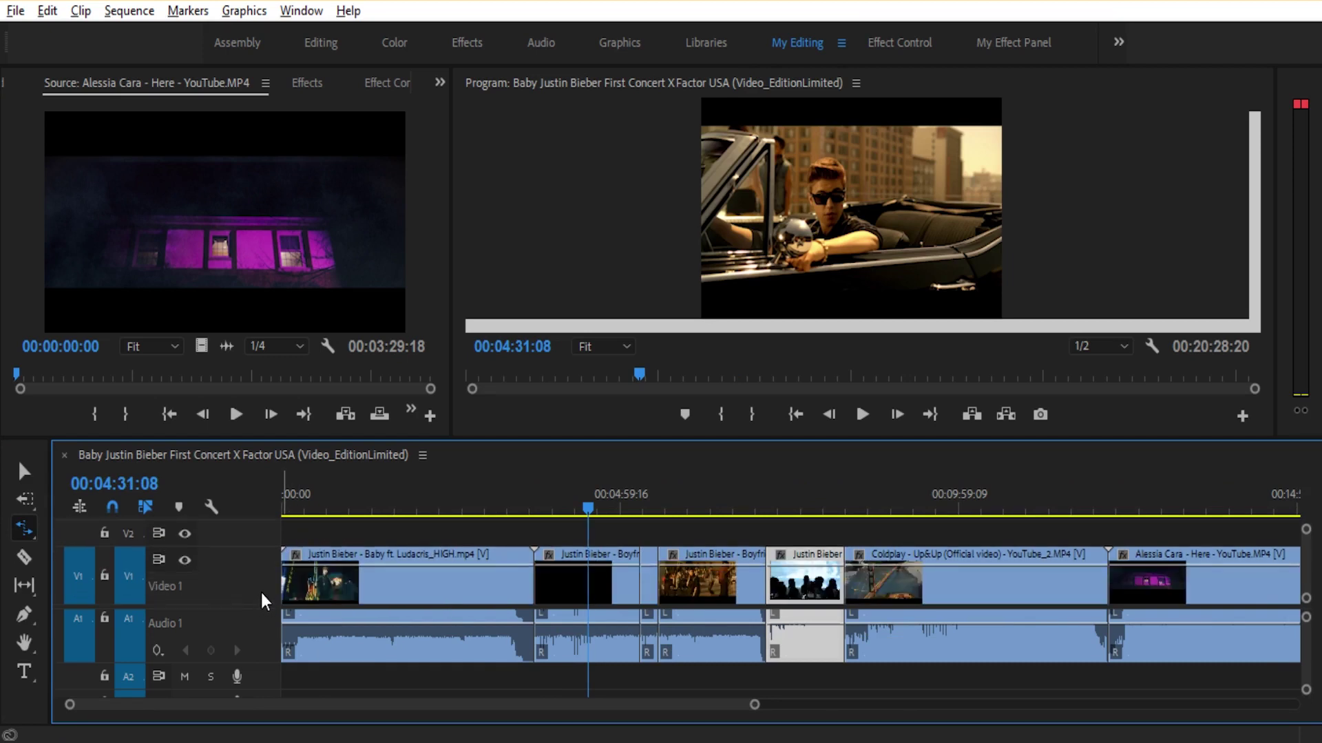
click(462, 575)
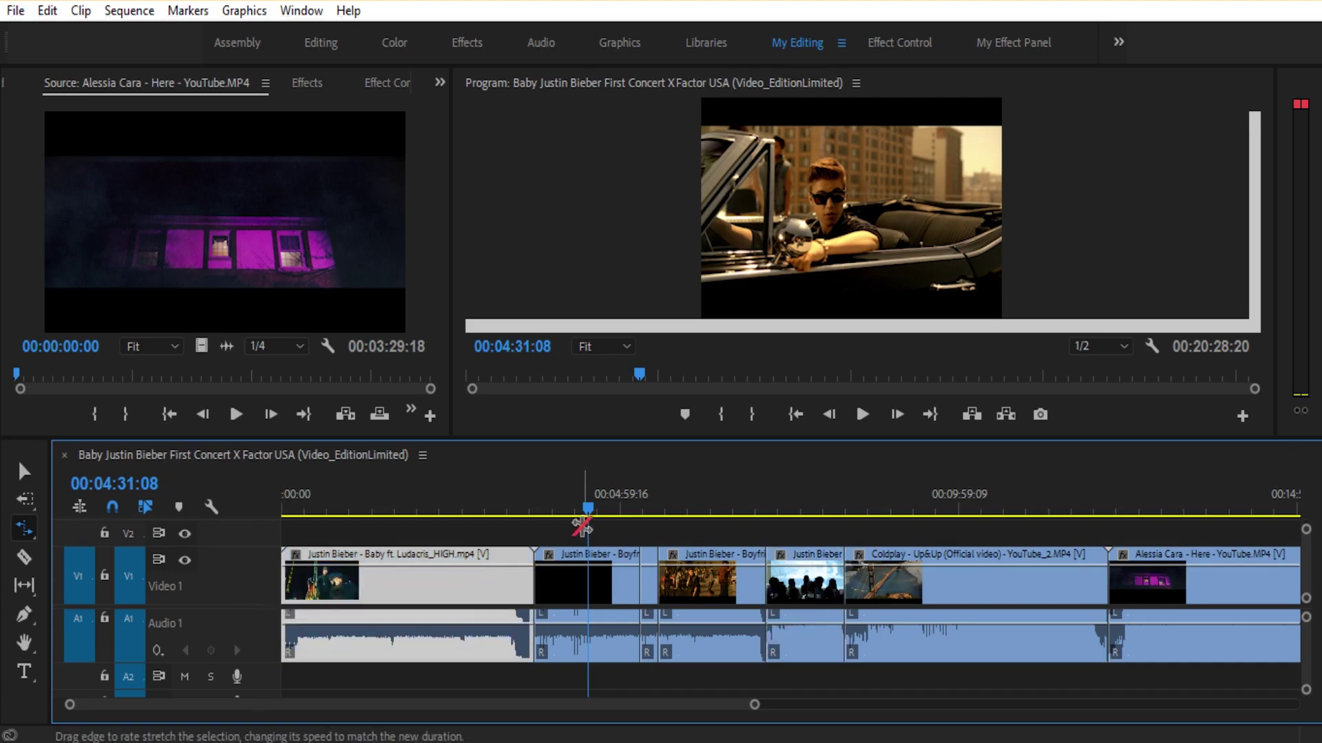
drag(589, 513, 368, 570)
key(r)
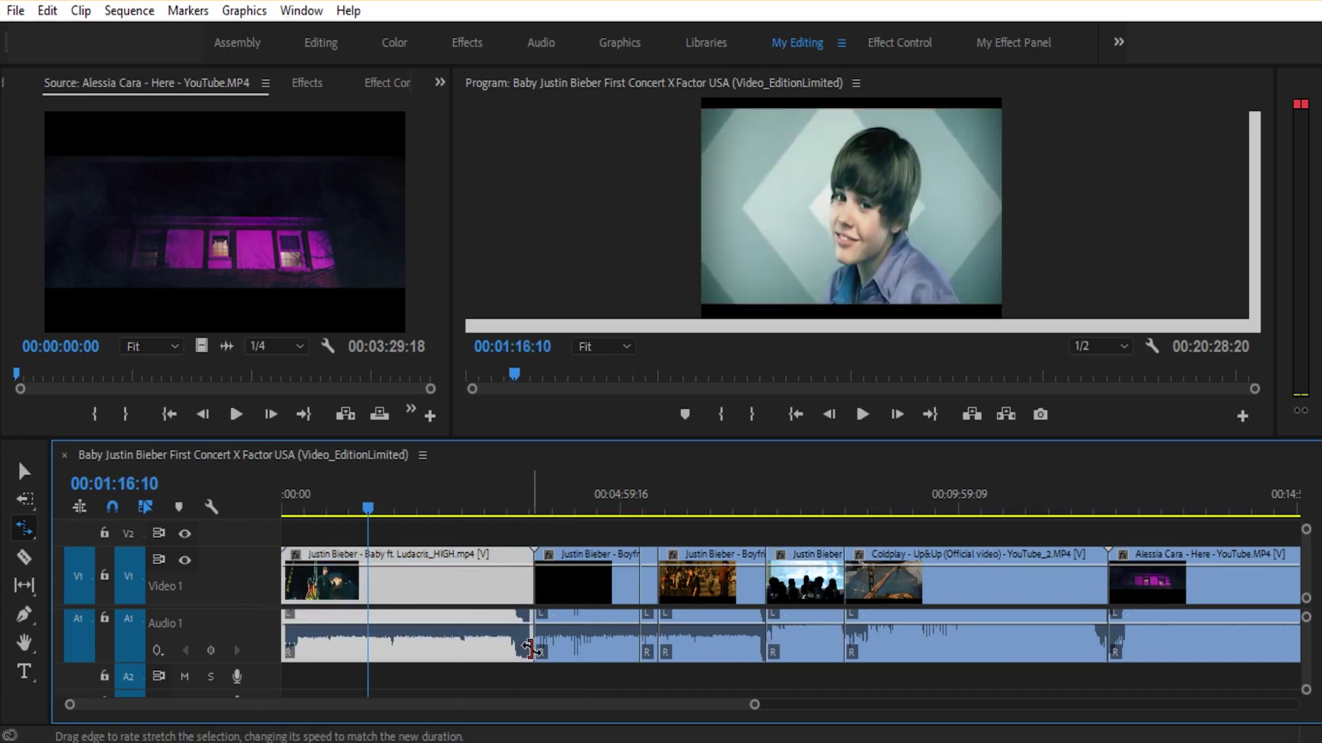
key(grave)
- Scrub through the Baby clip, then activate Rate Stretch and maximize the Timeline
key(v)
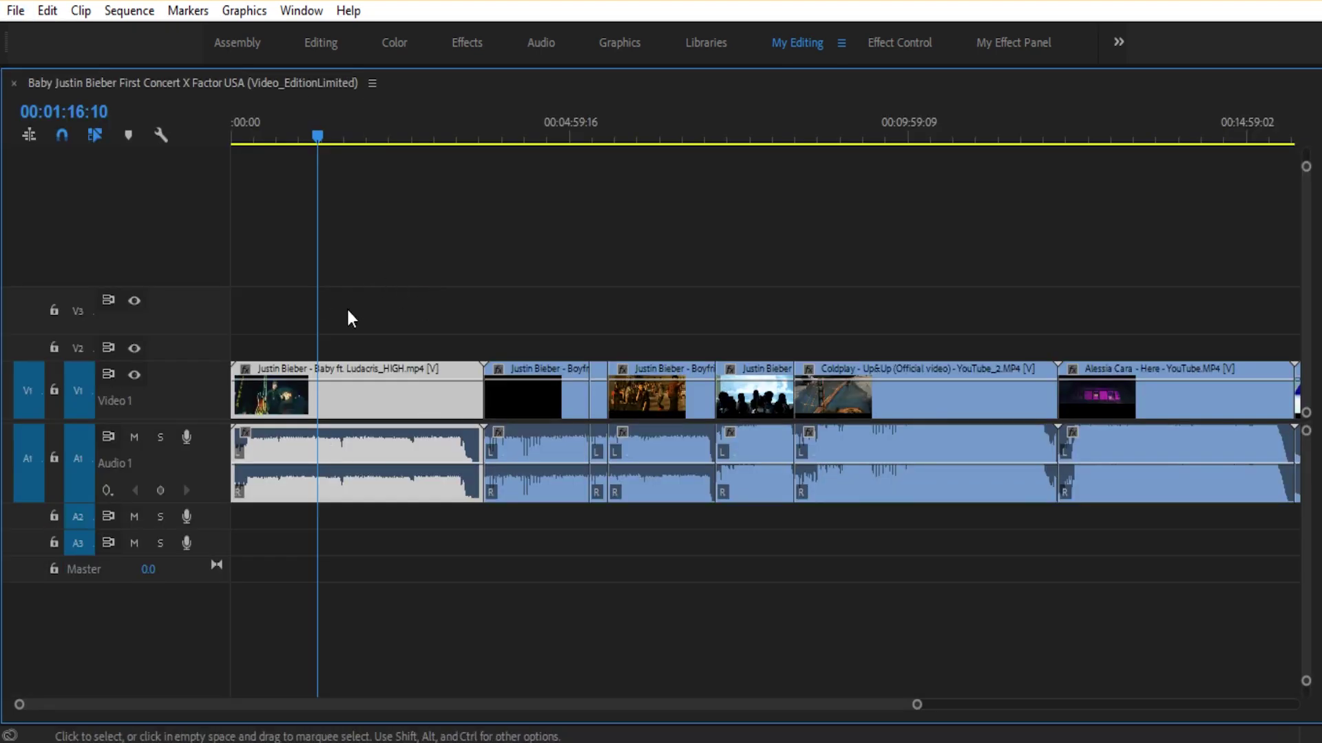
drag(317, 135, 484, 296)
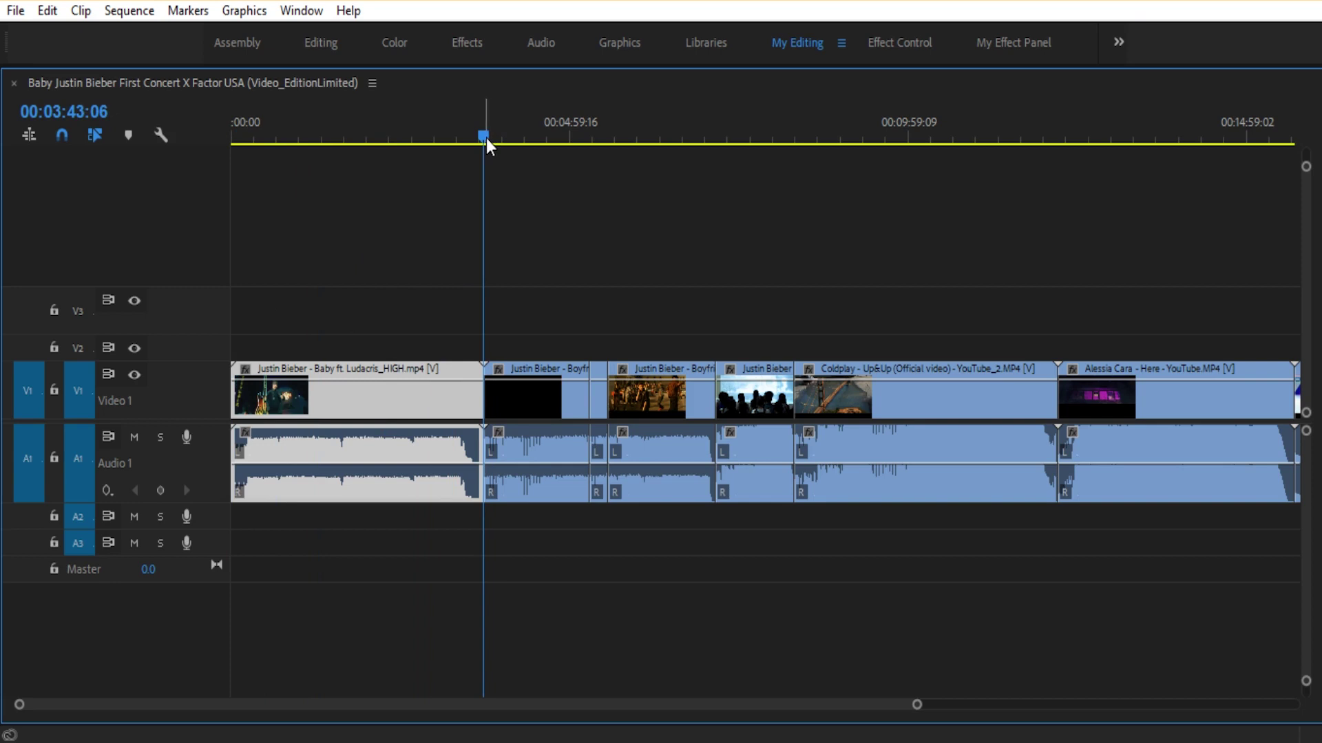
drag(486, 138, 431, 329)
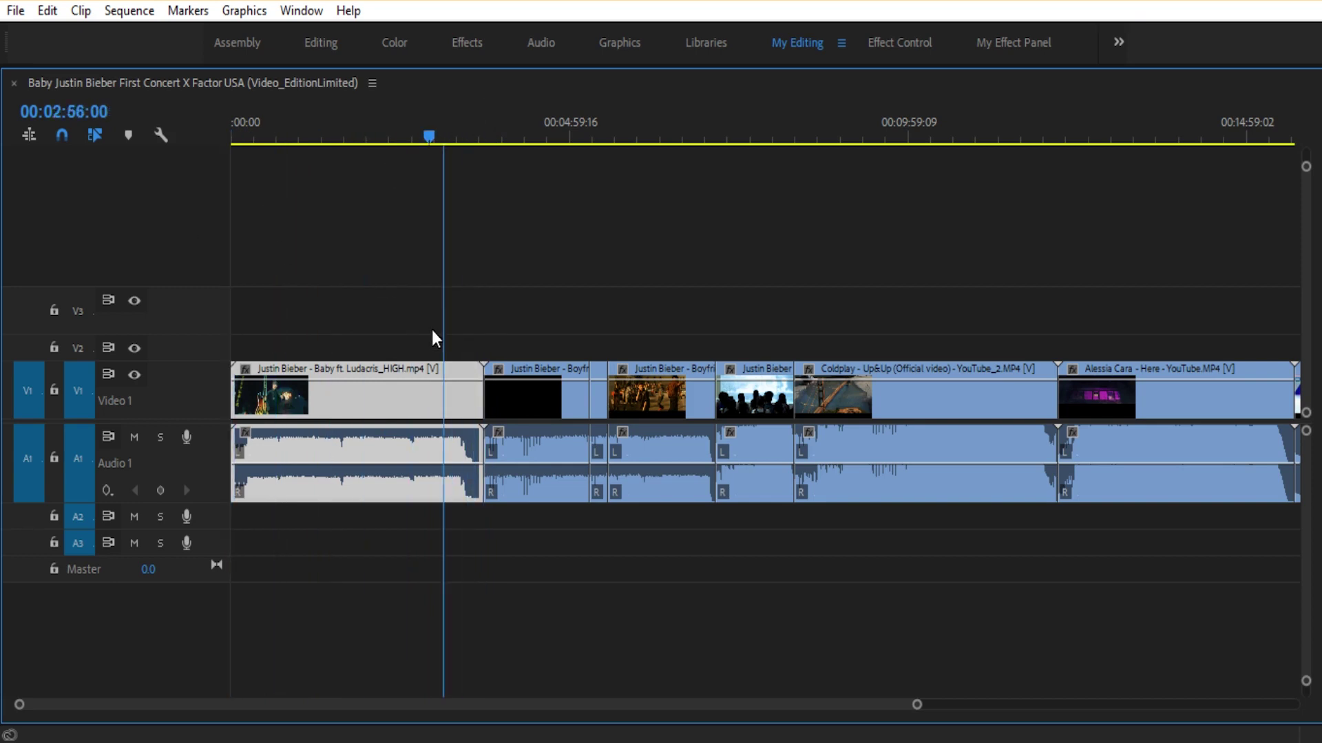
click(24, 528)
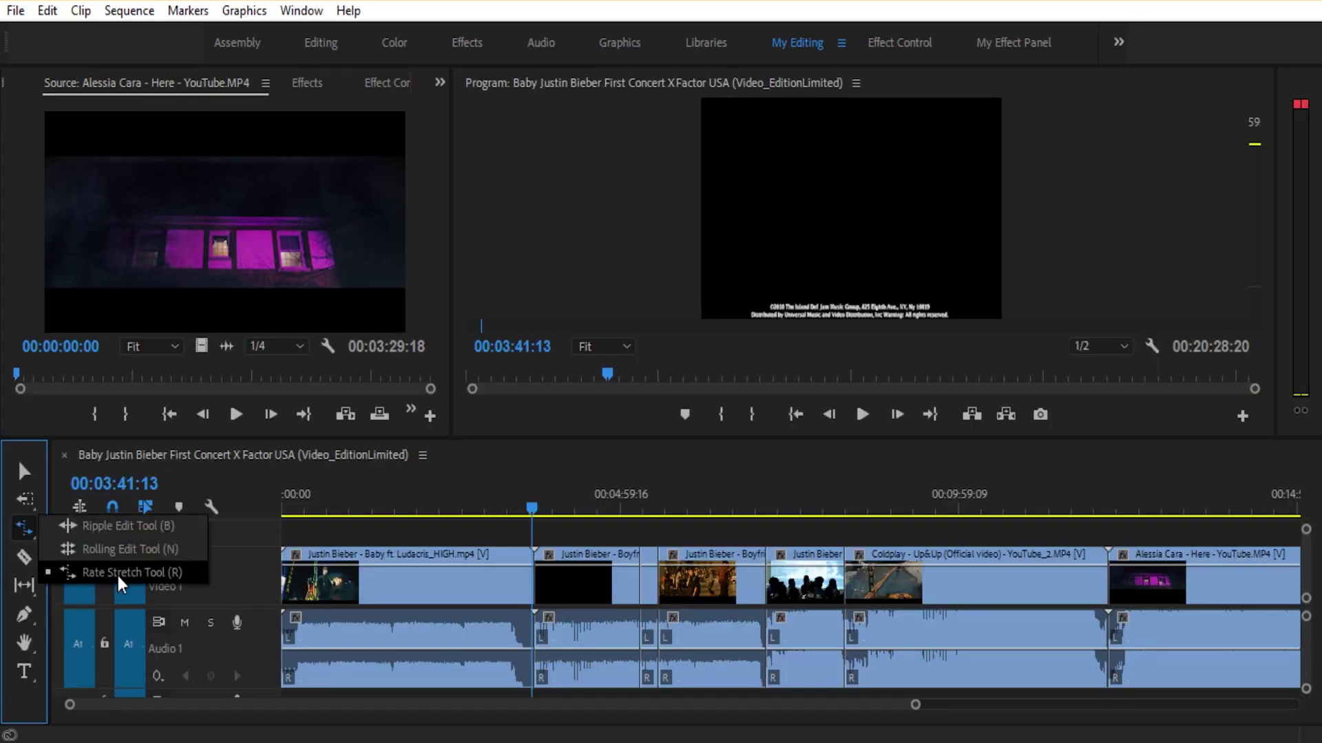
click(117, 573)
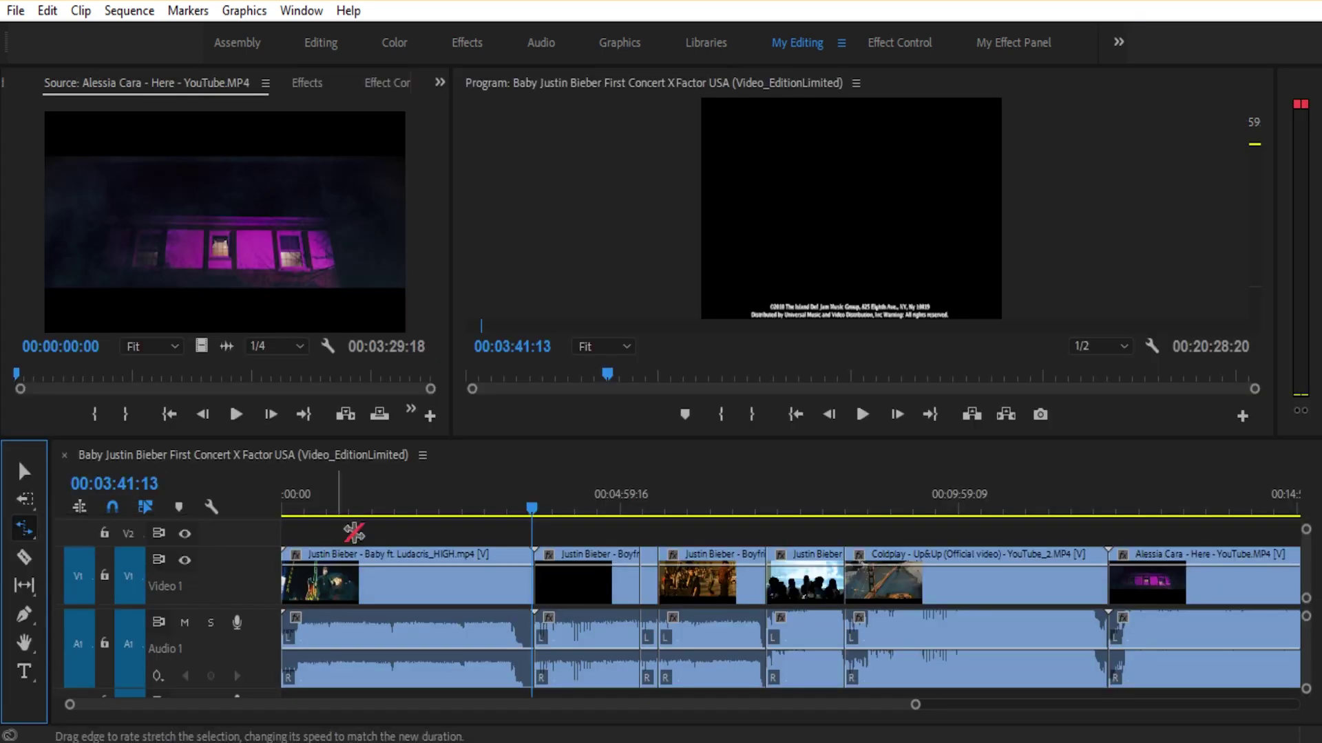
click(453, 494)
key(grave)
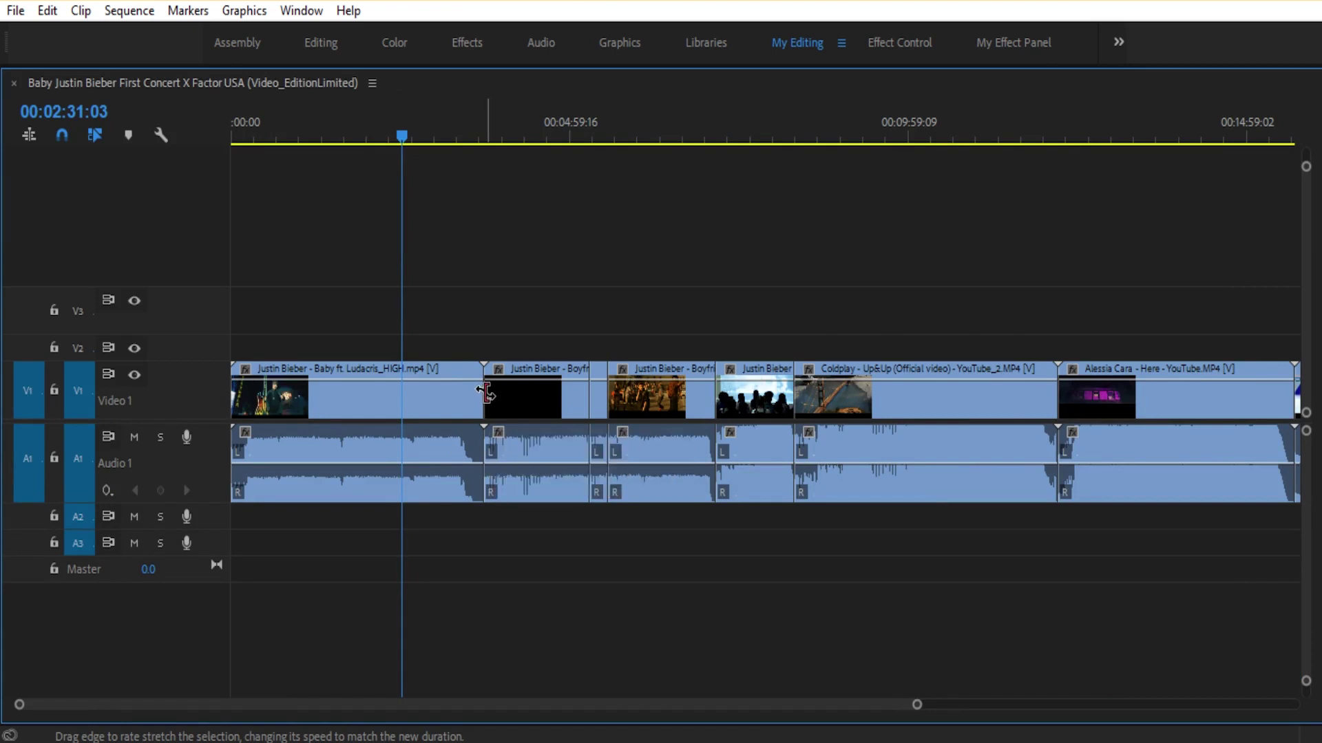
- Rate-stretch the Baby ft. Ludacris clip to about 00:01:48:11, leaving a gap, and save
drag(481, 390, 440, 394)
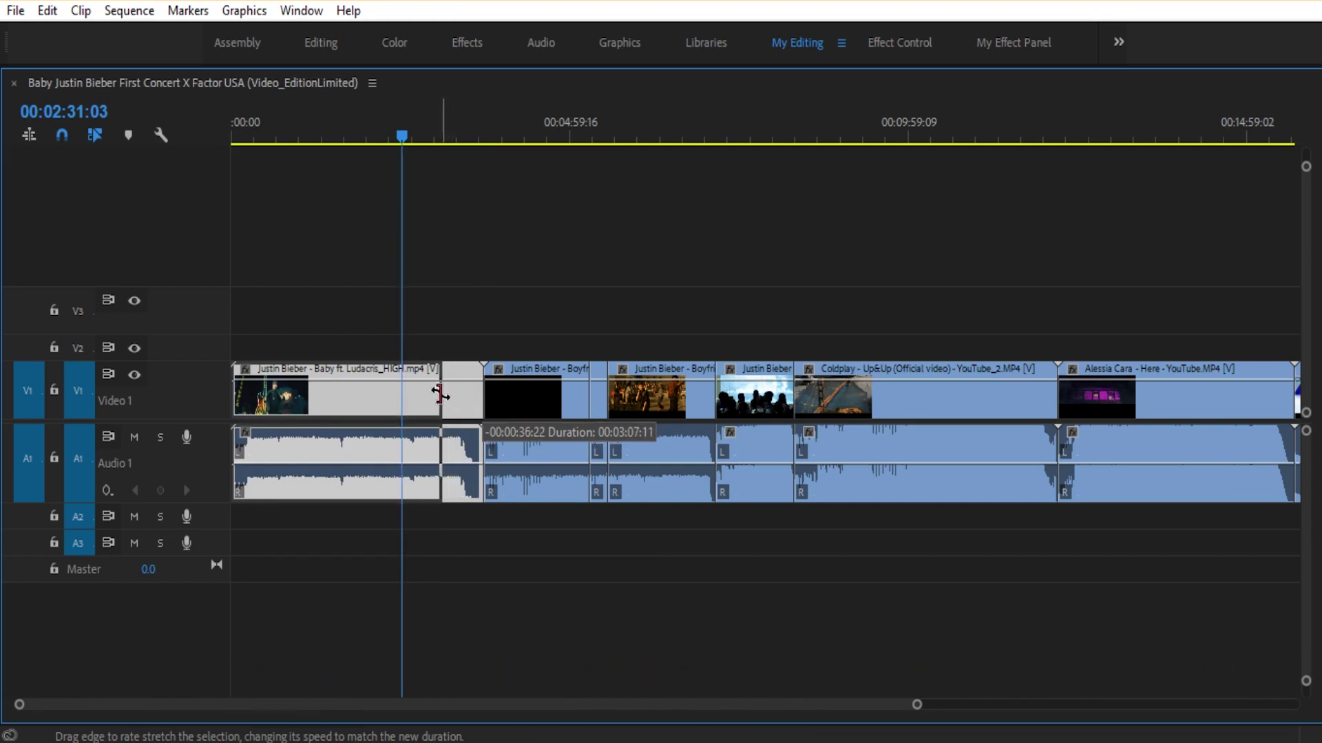
drag(440, 394, 441, 395)
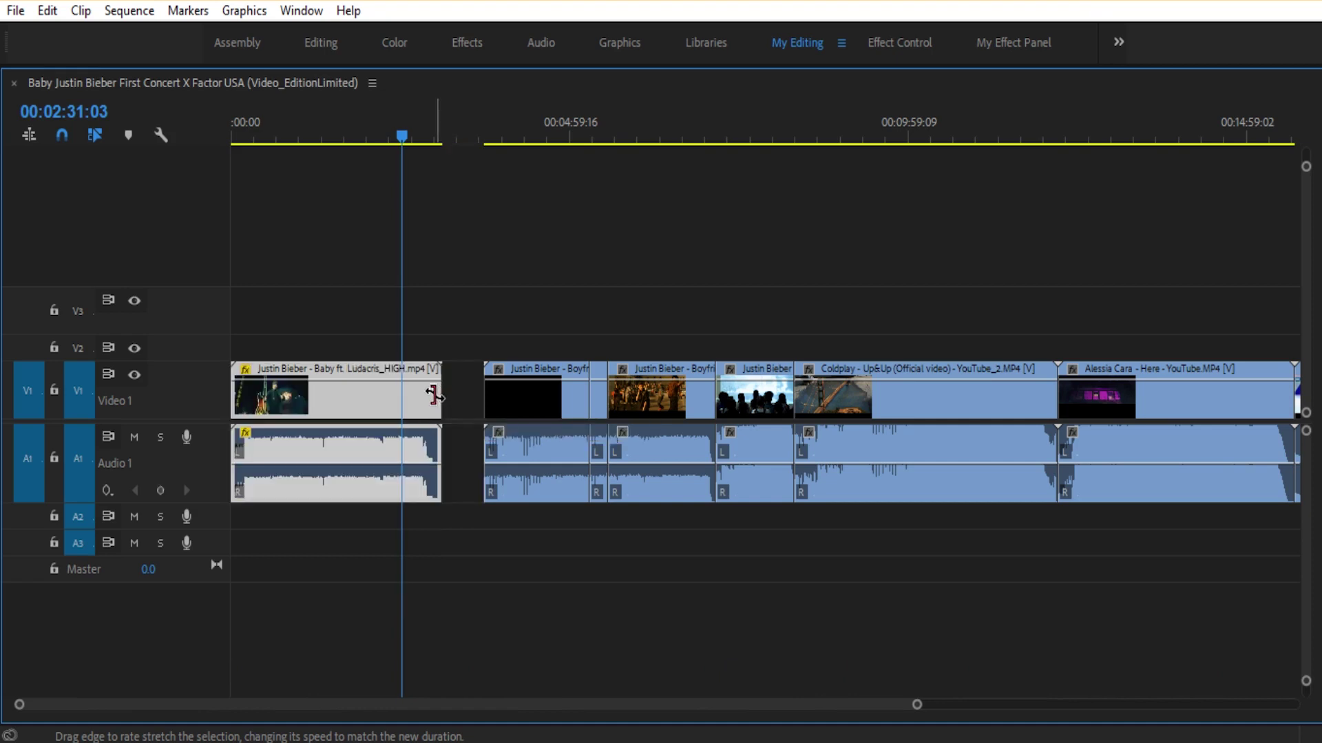
key(ctrl+z)
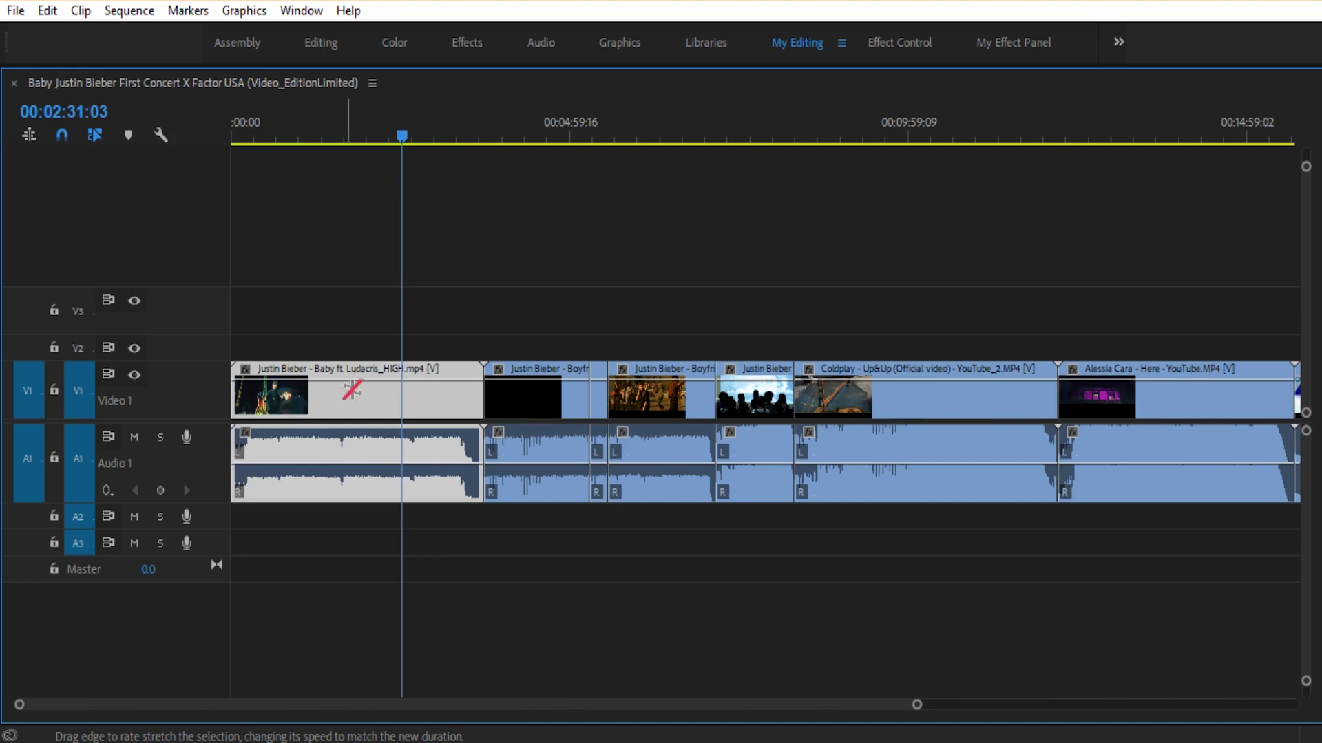
drag(482, 390, 352, 419)
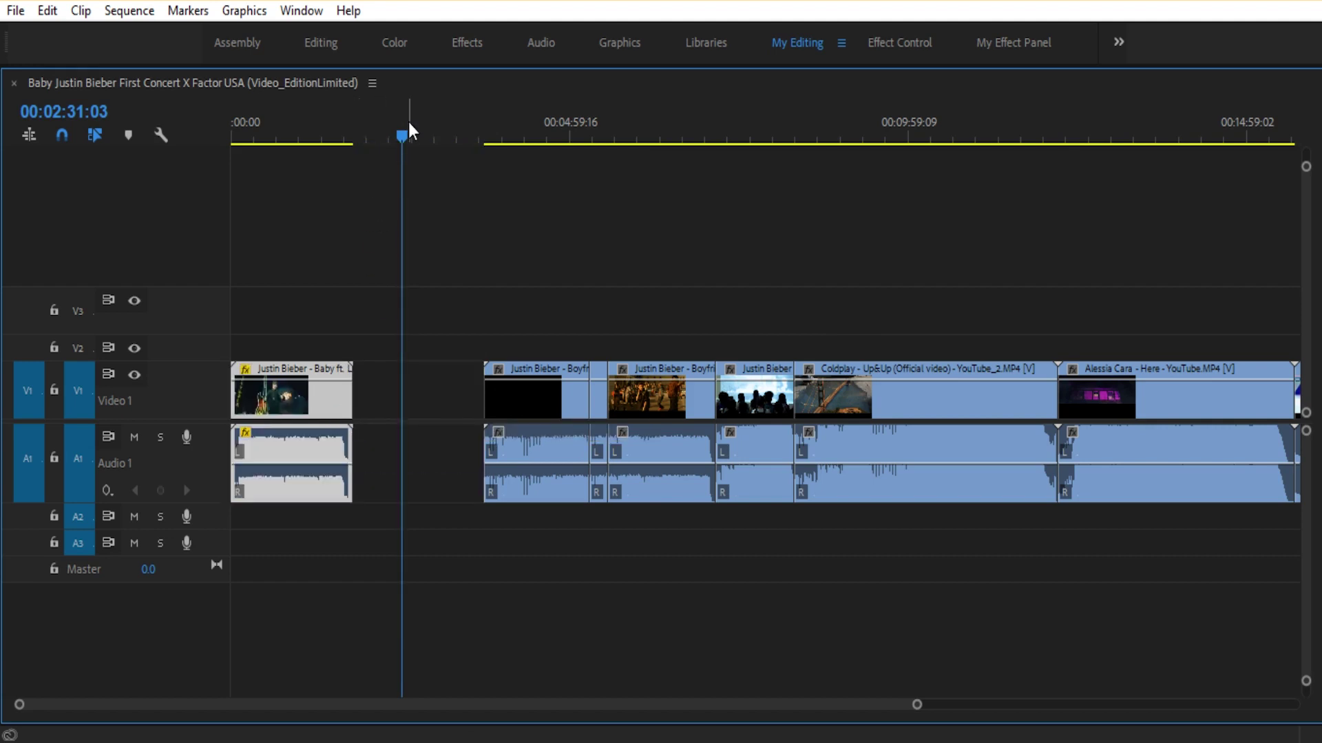
drag(408, 122, 248, 234)
key(ctrl+s)
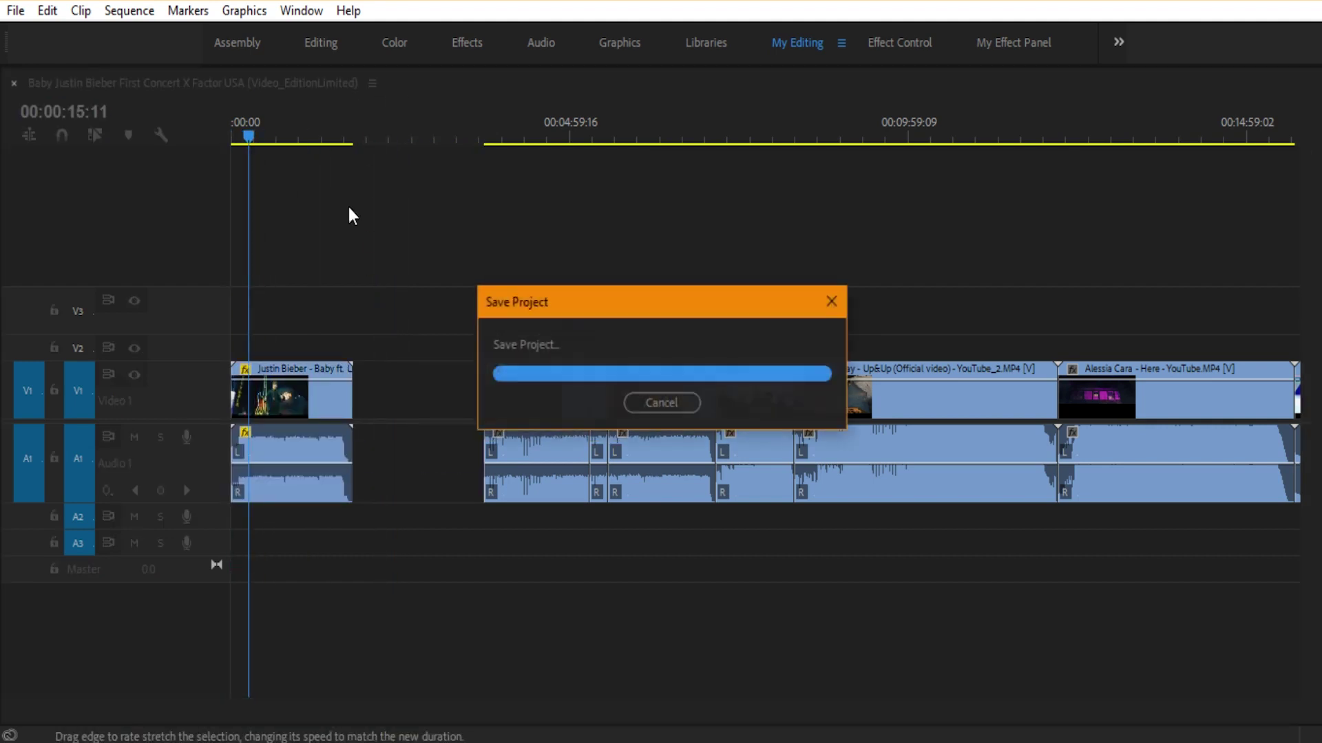
key(grave)
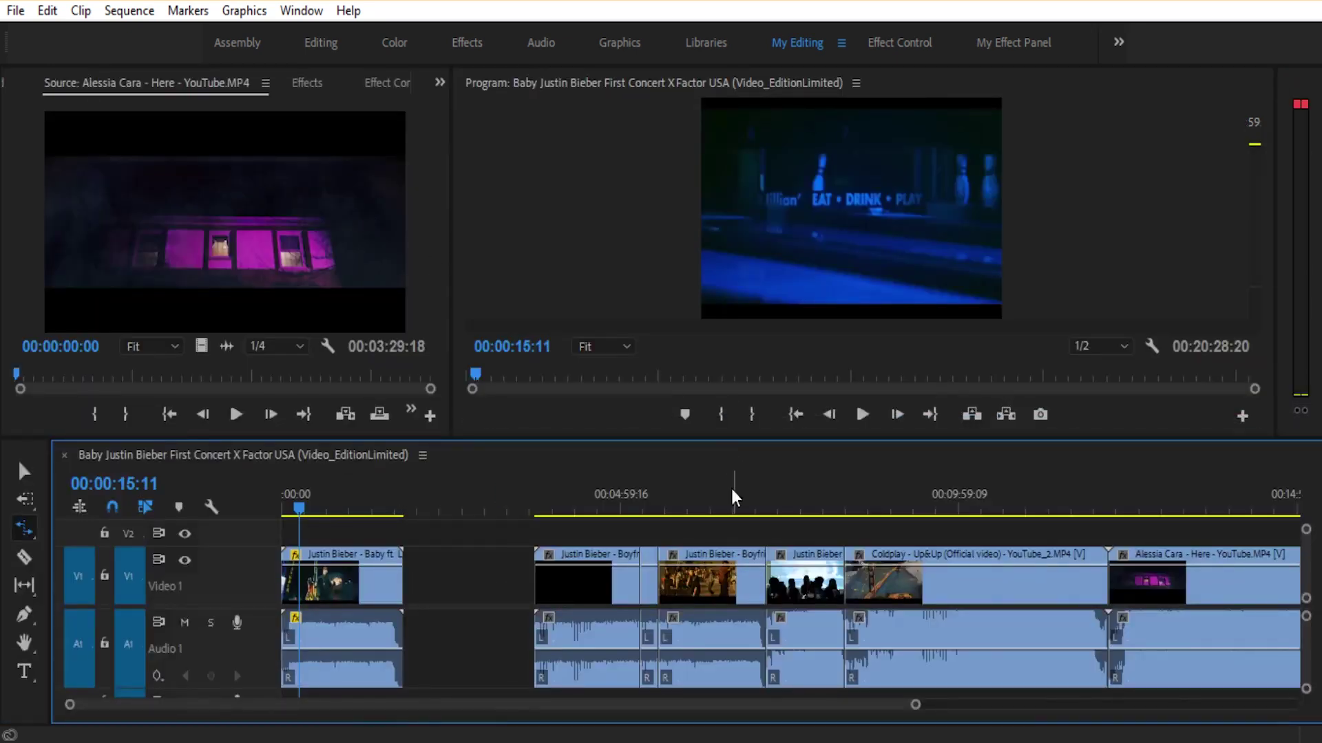
drag(311, 506, 269, 527)
click(863, 415)
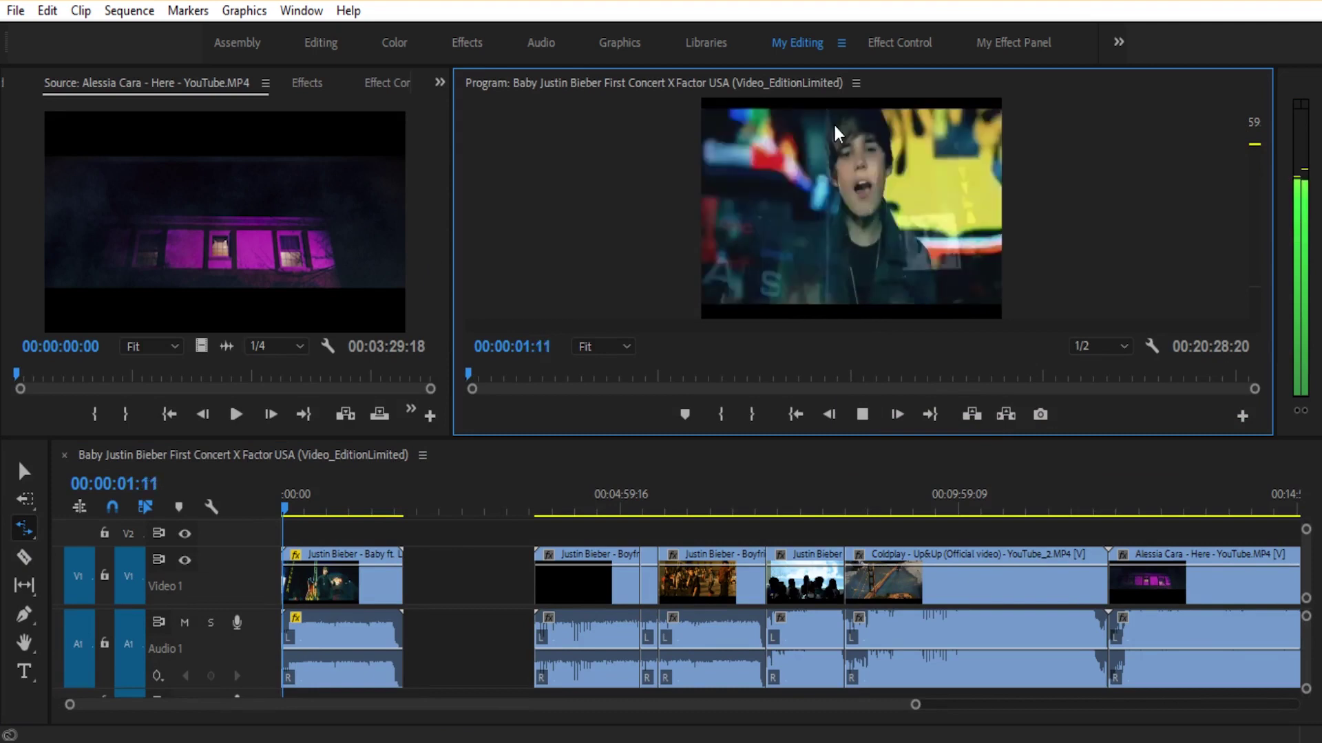
drag(289, 521, 533, 598)
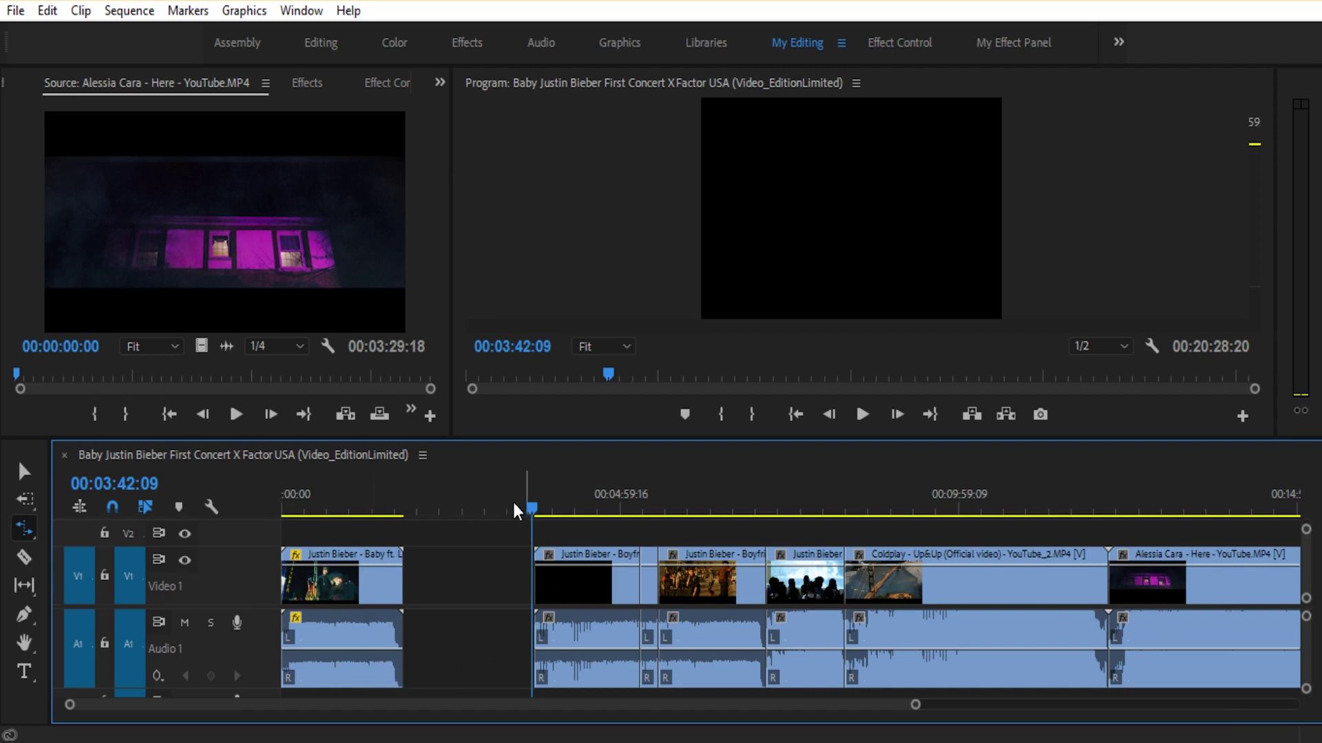
drag(531, 508, 274, 599)
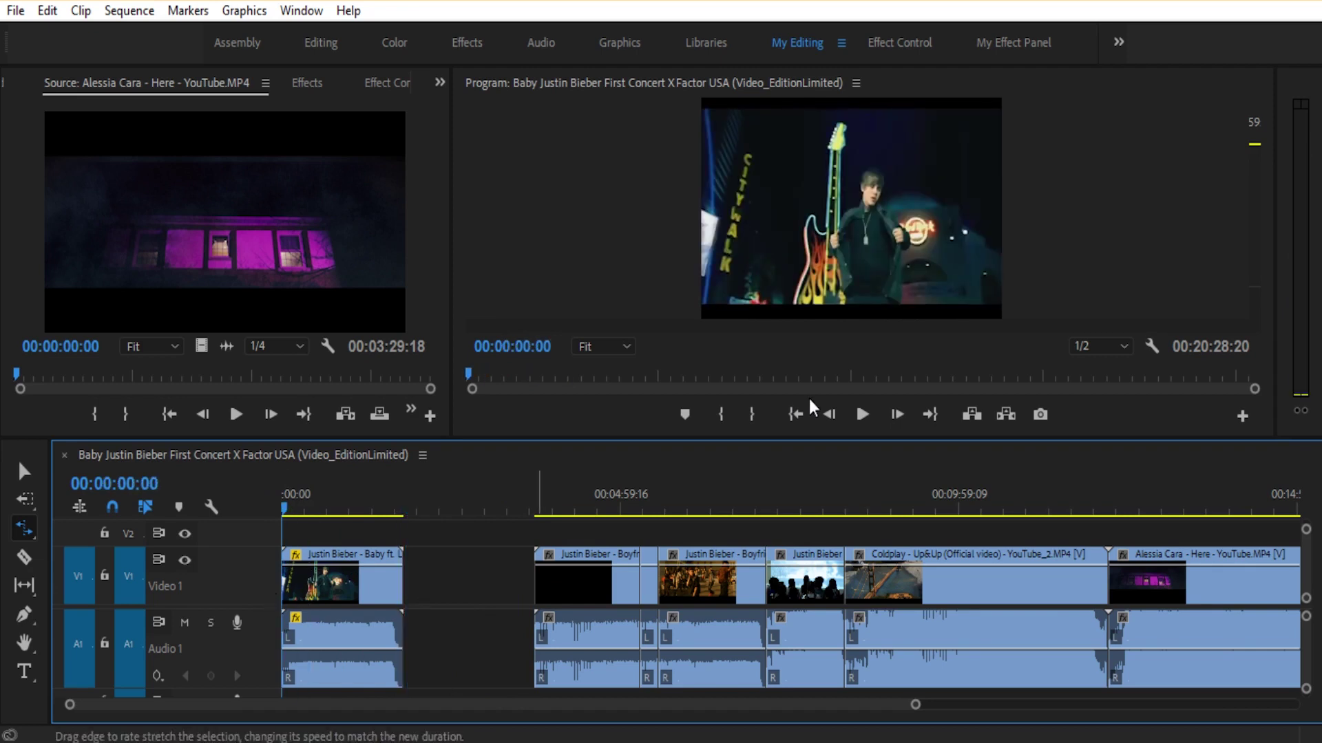
click(863, 417)
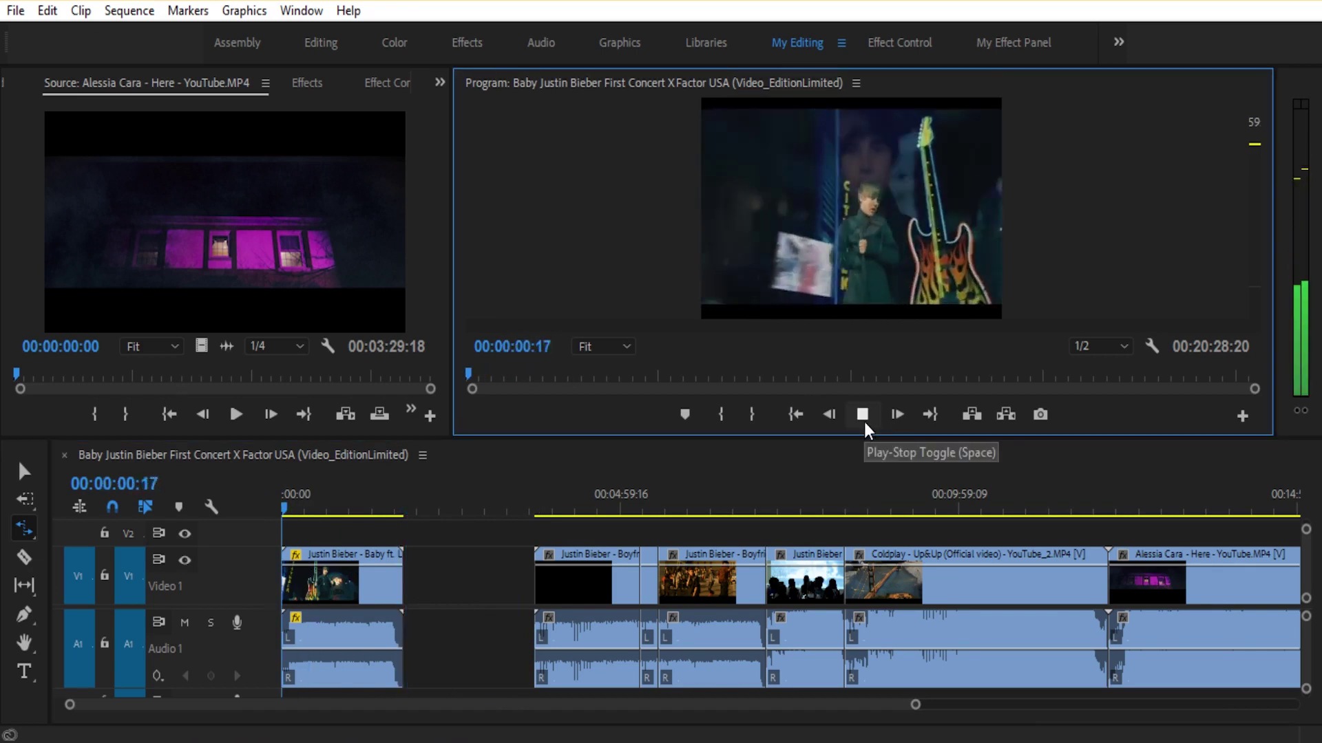
click(862, 415)
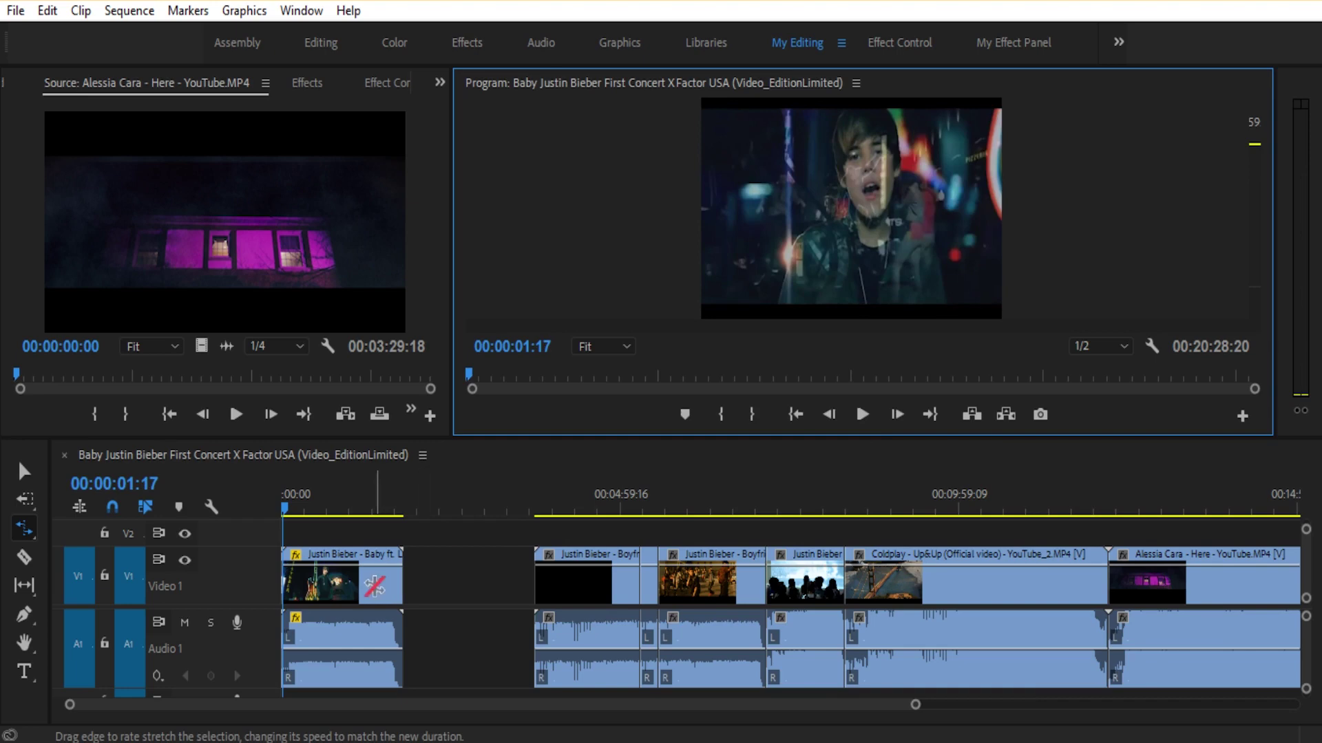
click(374, 586)
key(v)
- Reset the Baby ft. Ludacris clip to 100% speed in Speed/Duration
right_click(378, 589)
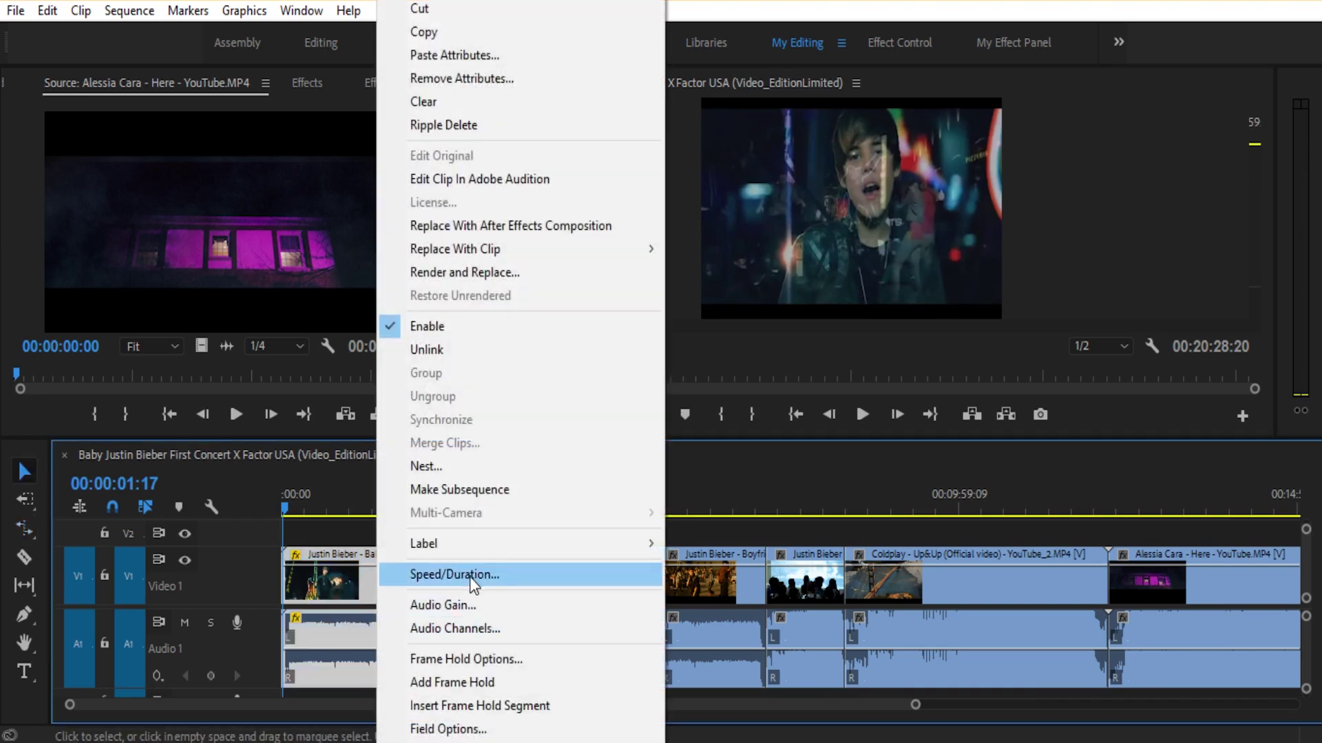
click(458, 577)
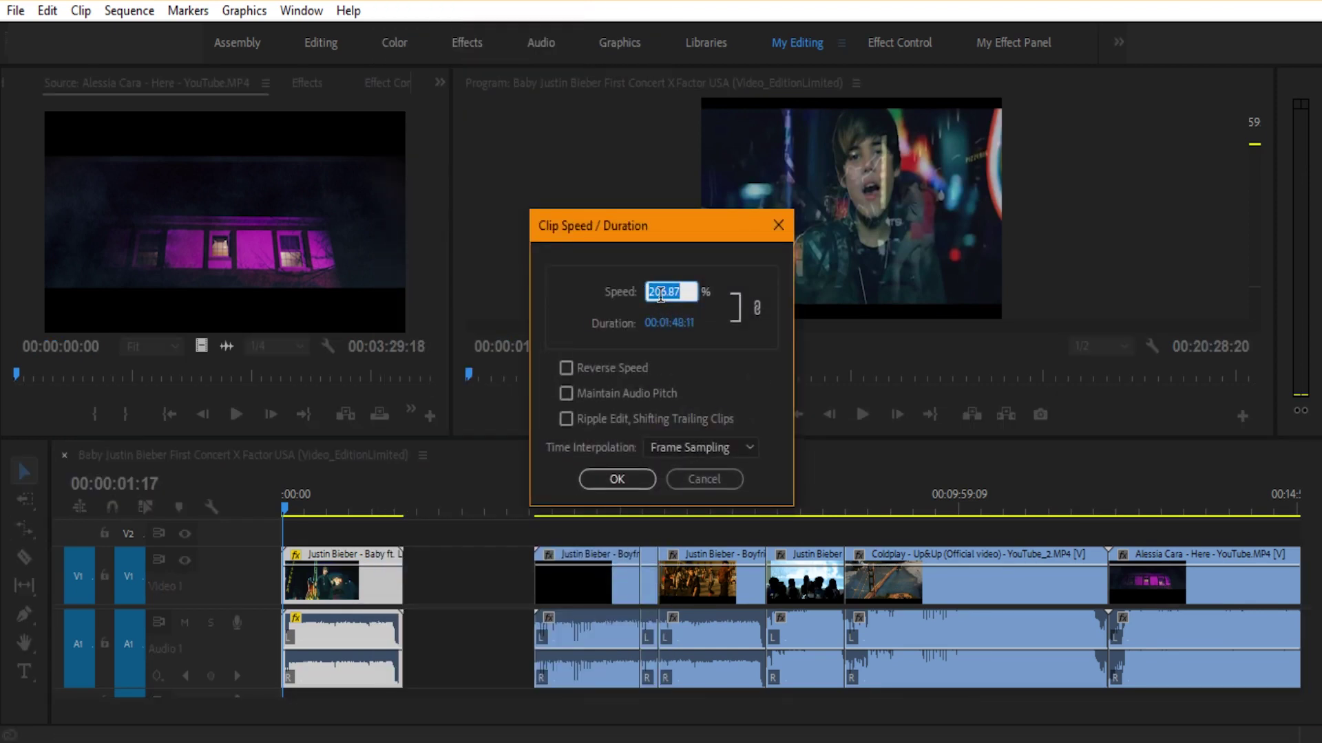
text(100)
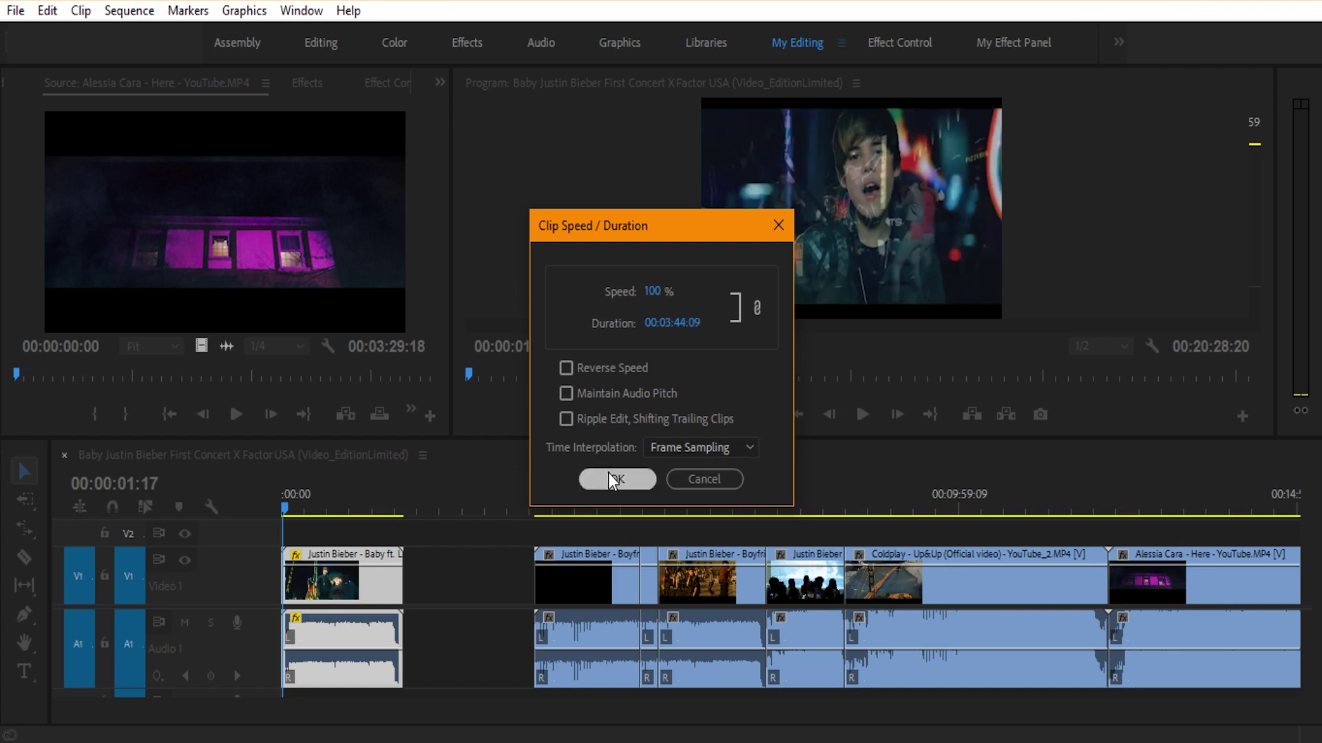
click(612, 479)
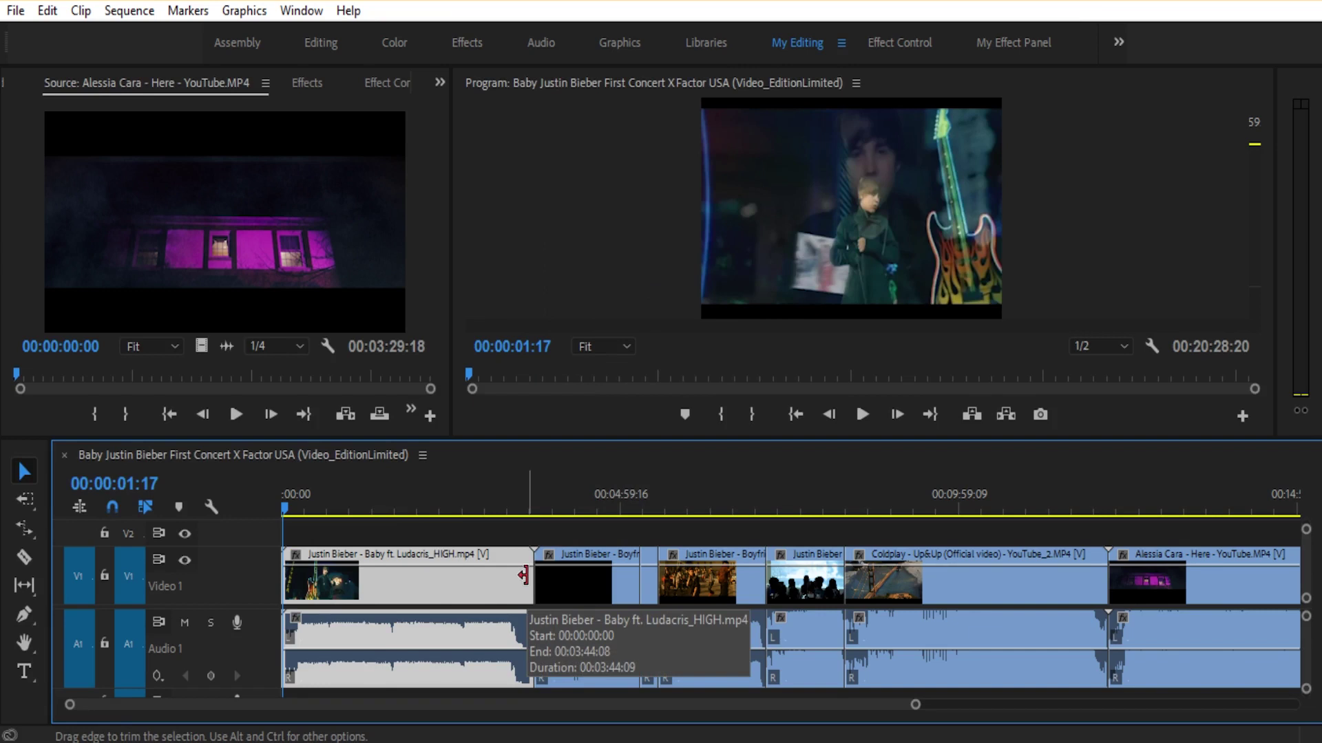
- Set the clip's speed to 300%, shortening it to 00:01:14:19
key(ctrl+r)
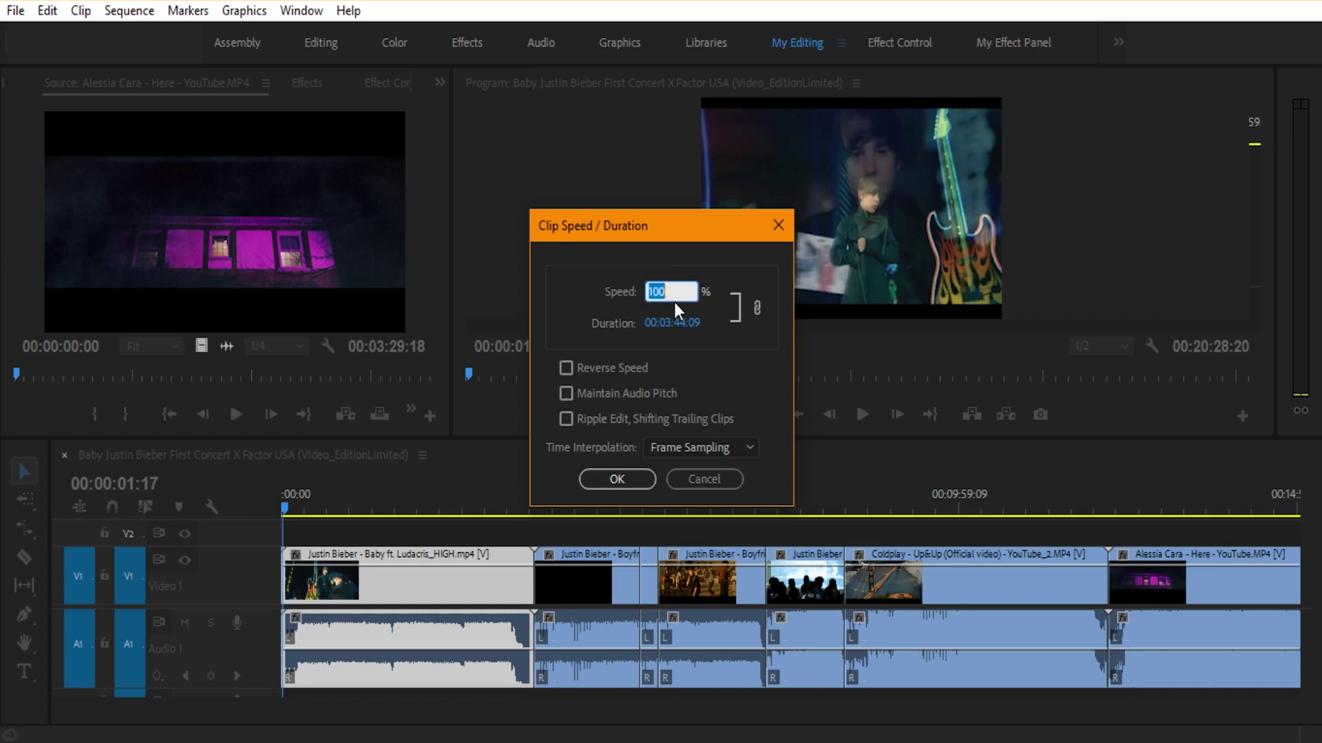
text(30)
click(616, 478)
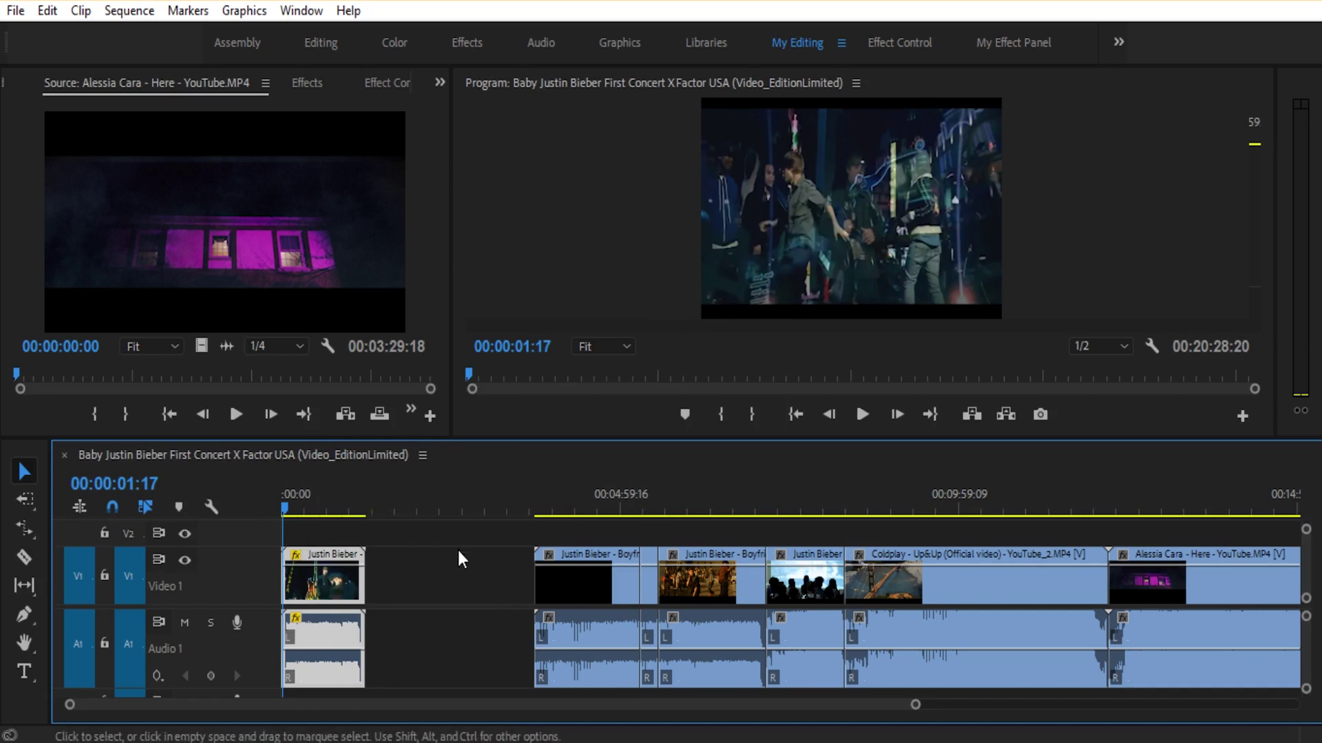
click(454, 578)
click(466, 662)
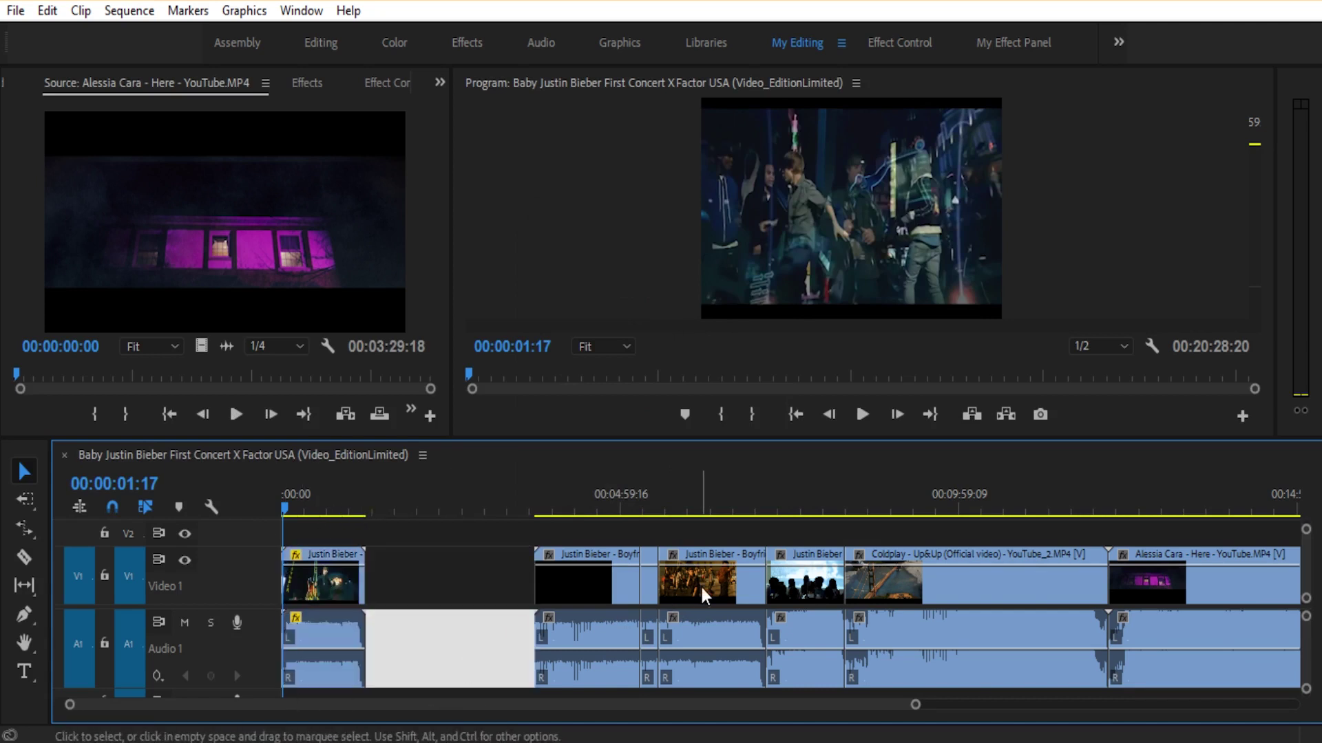
click(467, 580)
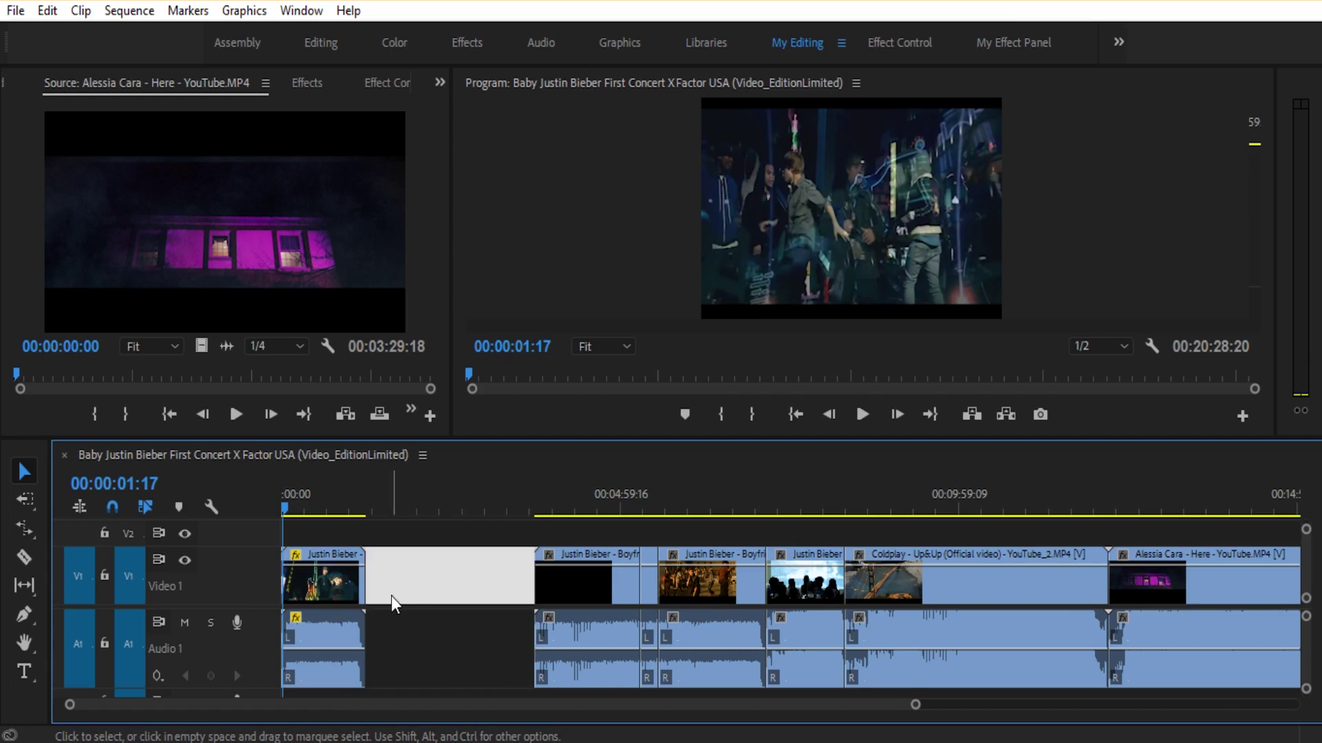
drag(285, 510, 284, 554)
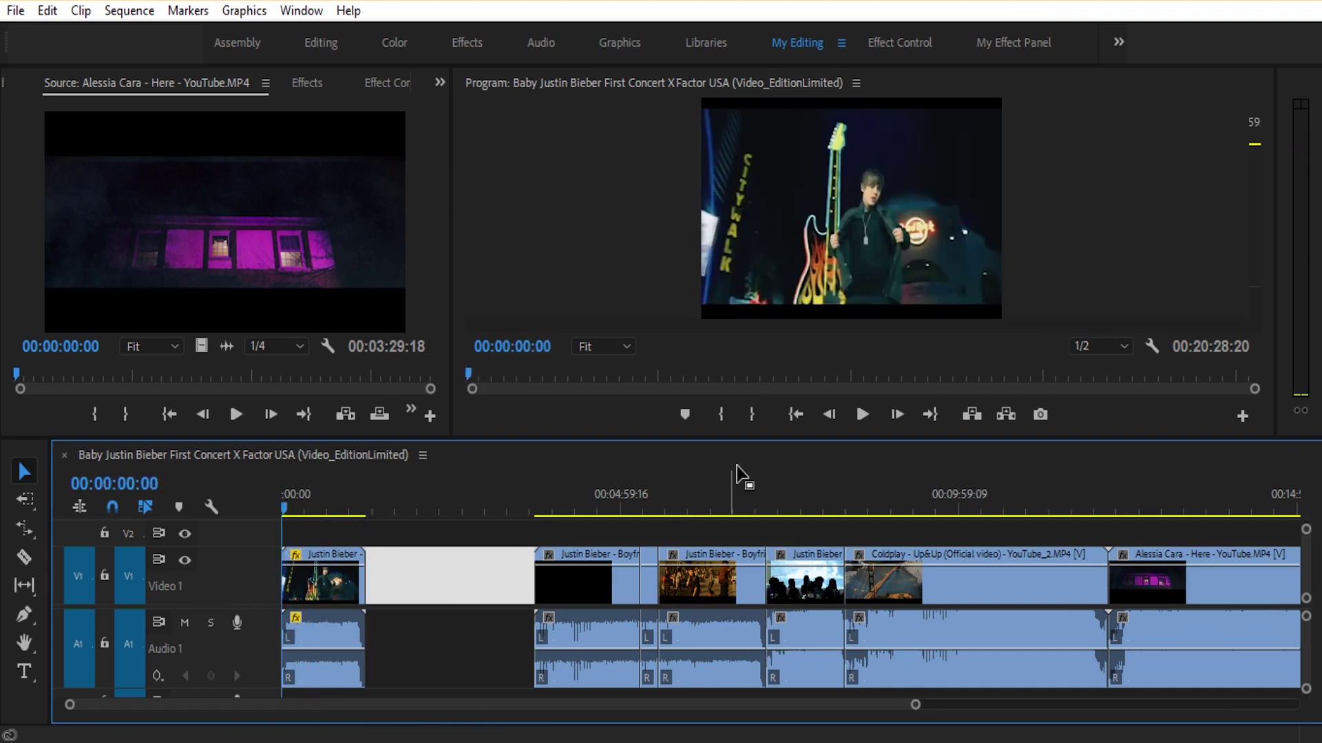
click(864, 413)
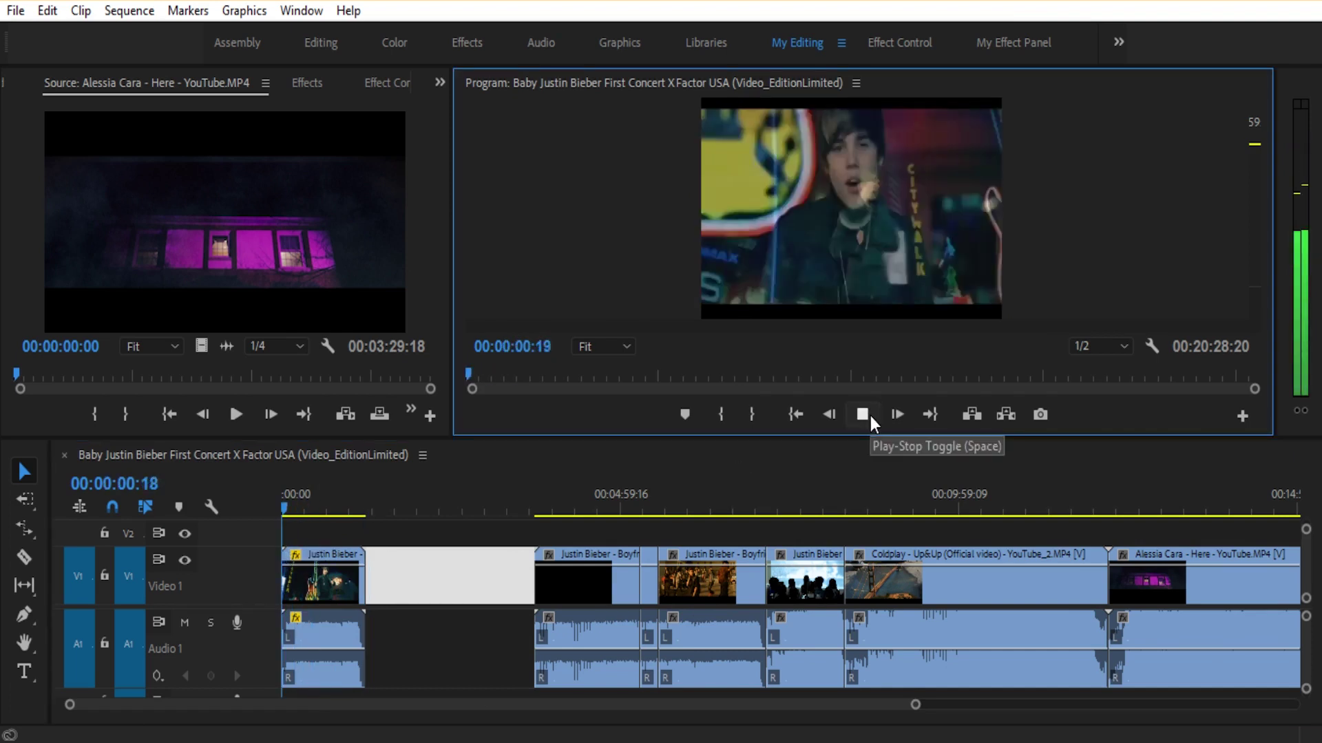
click(867, 411)
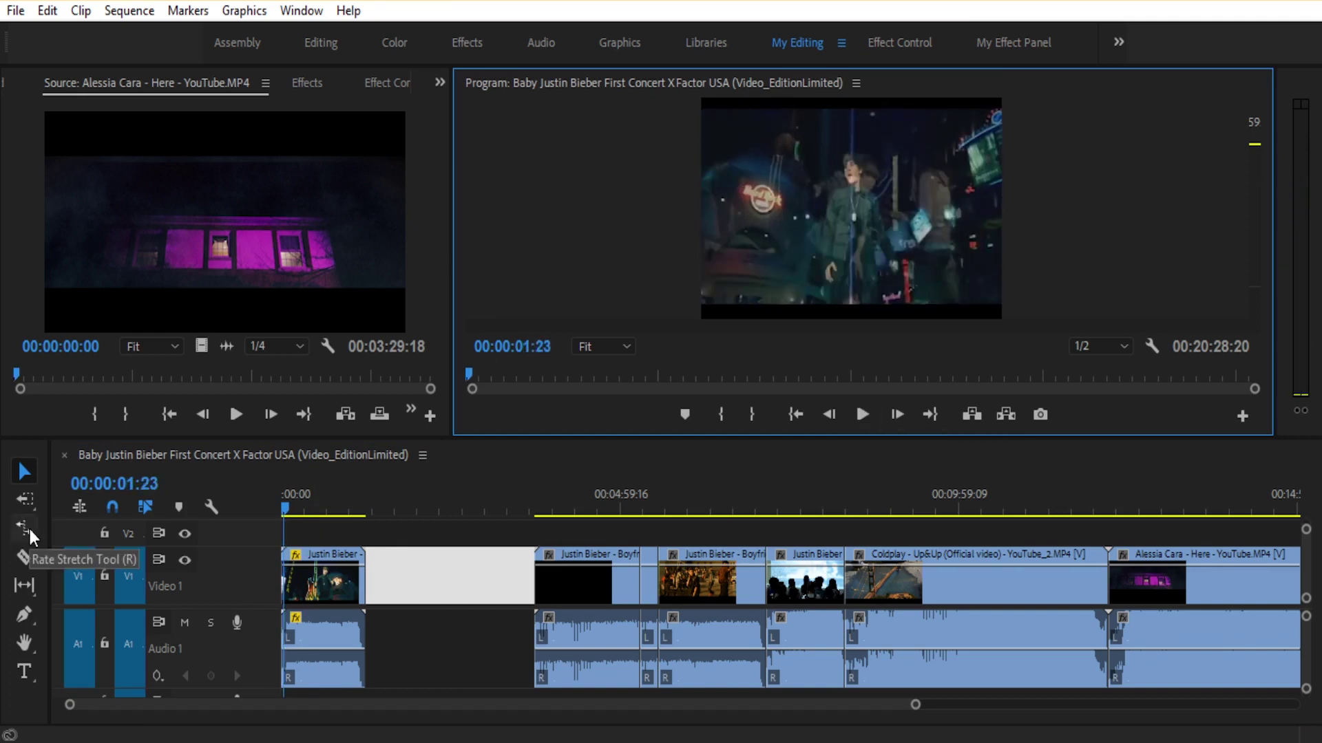
- Rate-stretch the Baby ft. Ludacris clip to about 00:03:44:09 so it reaches the next clip
drag(24, 529, 96, 569)
click(96, 572)
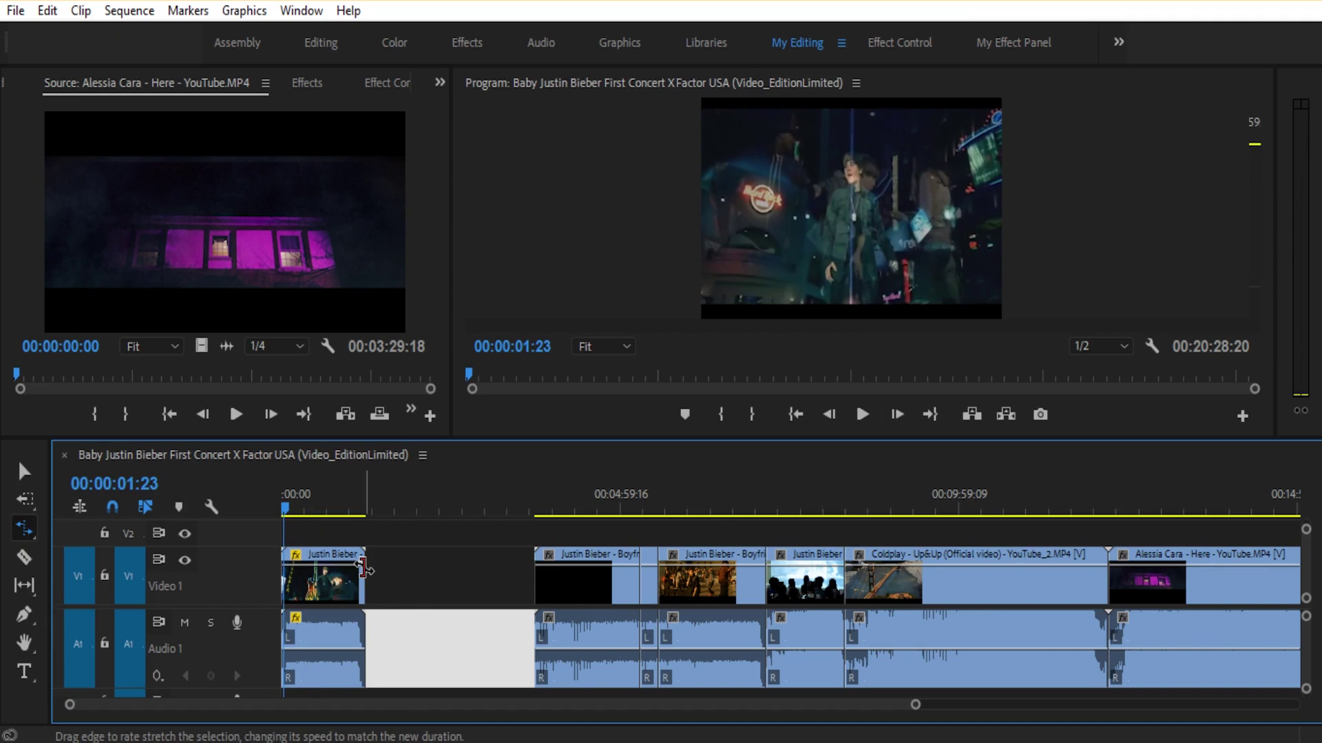
click(363, 568)
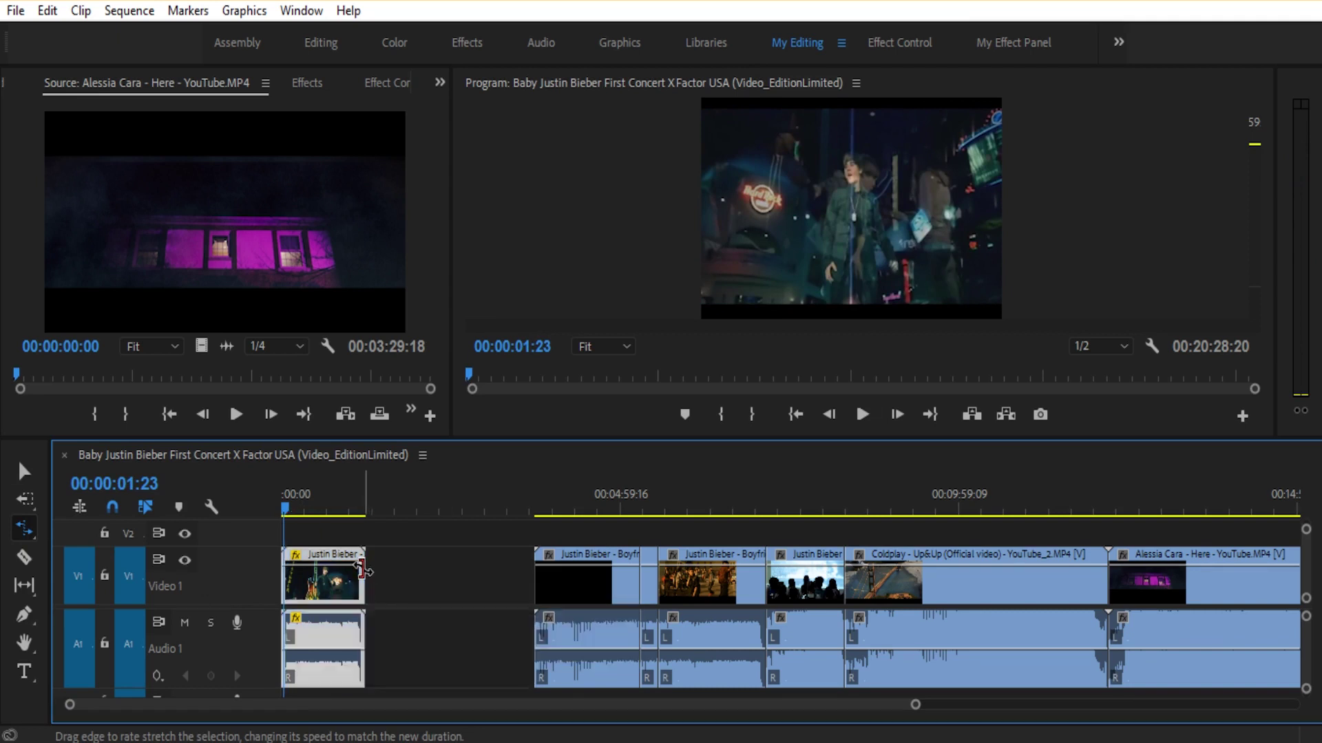
drag(363, 569, 447, 569)
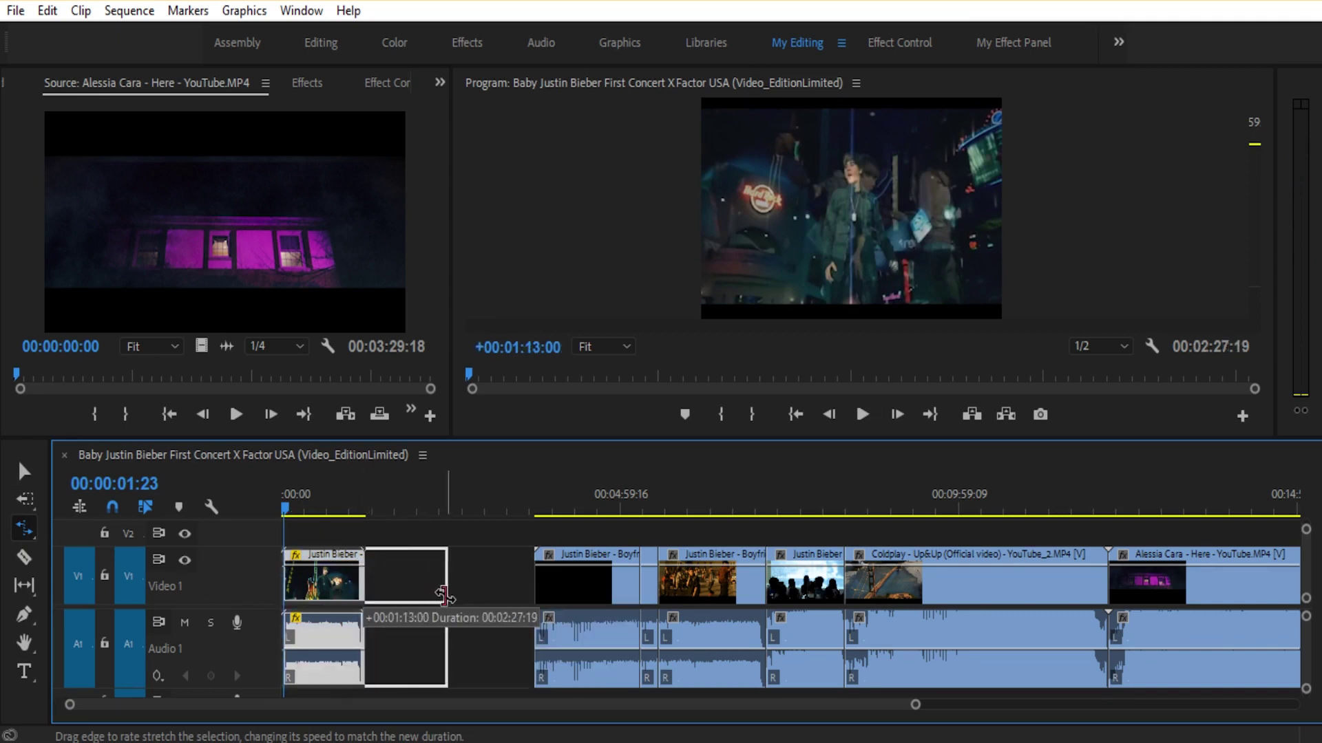
click(875, 416)
click(864, 416)
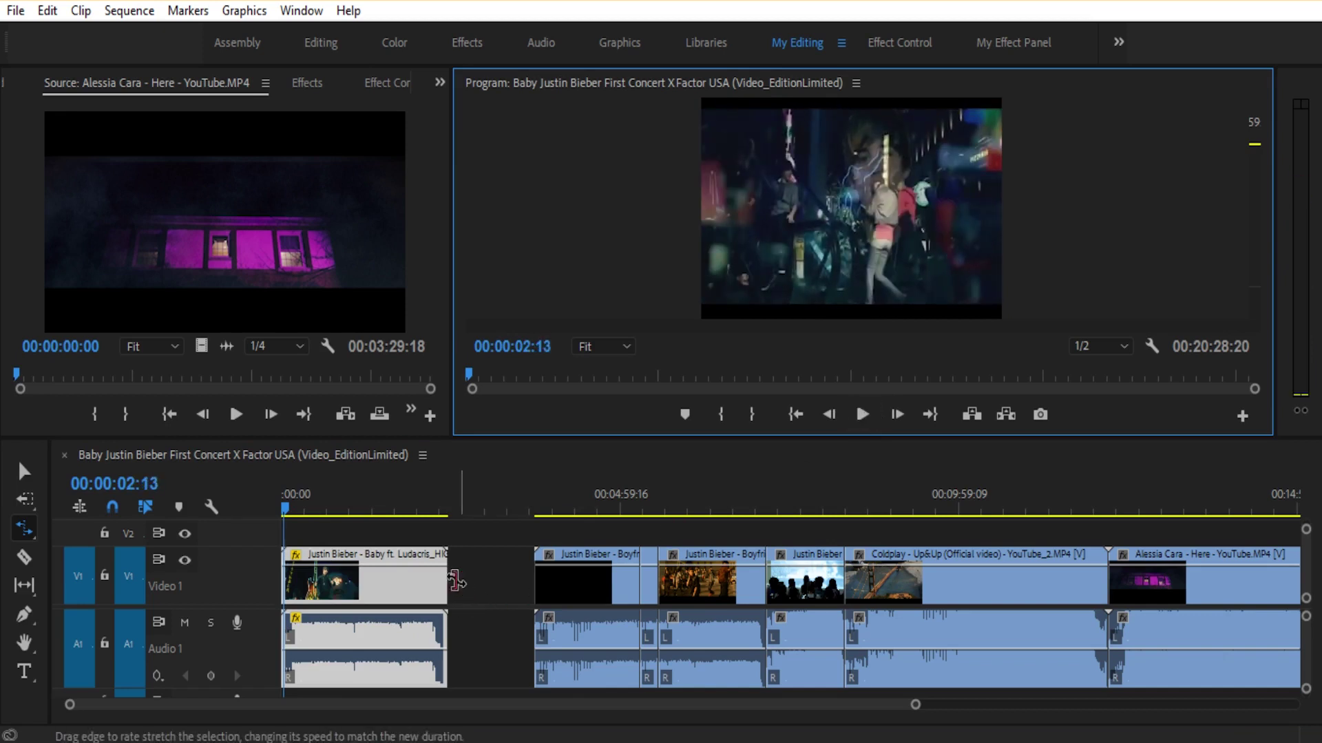
drag(455, 581, 537, 600)
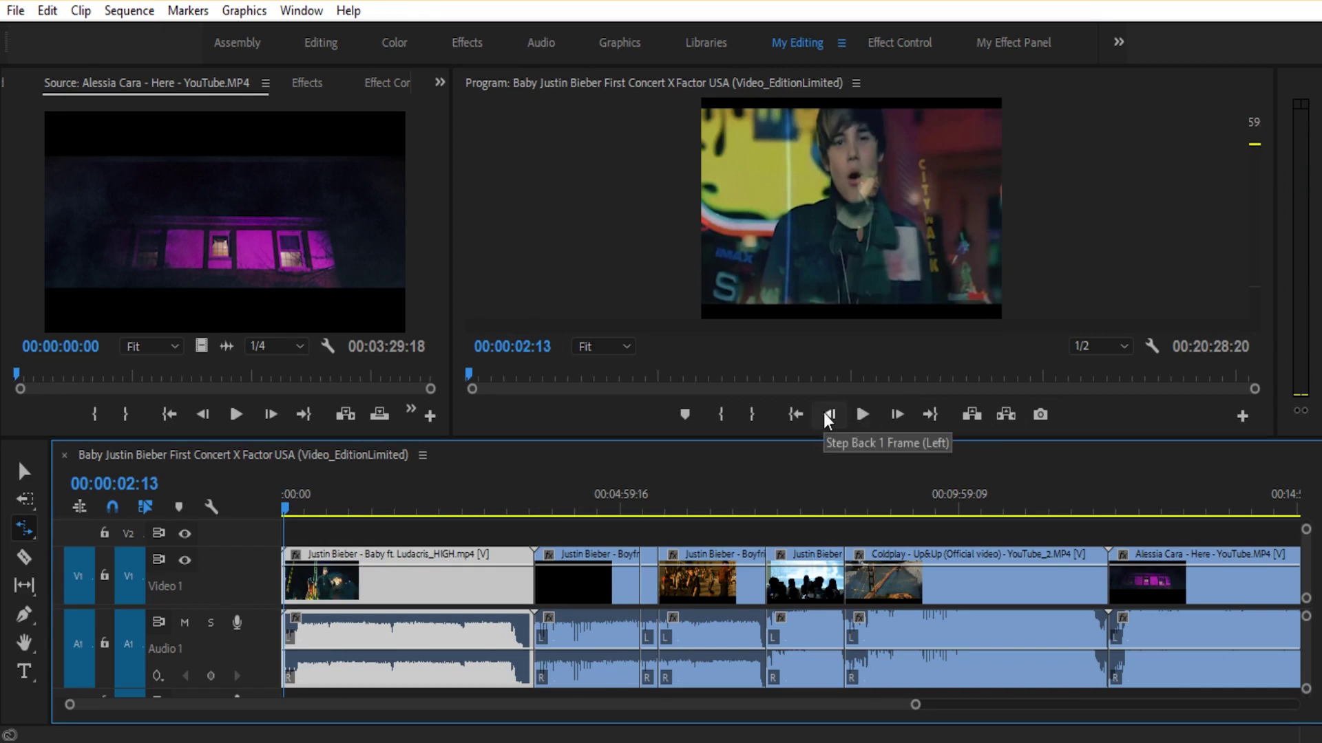
drag(24, 532, 84, 532)
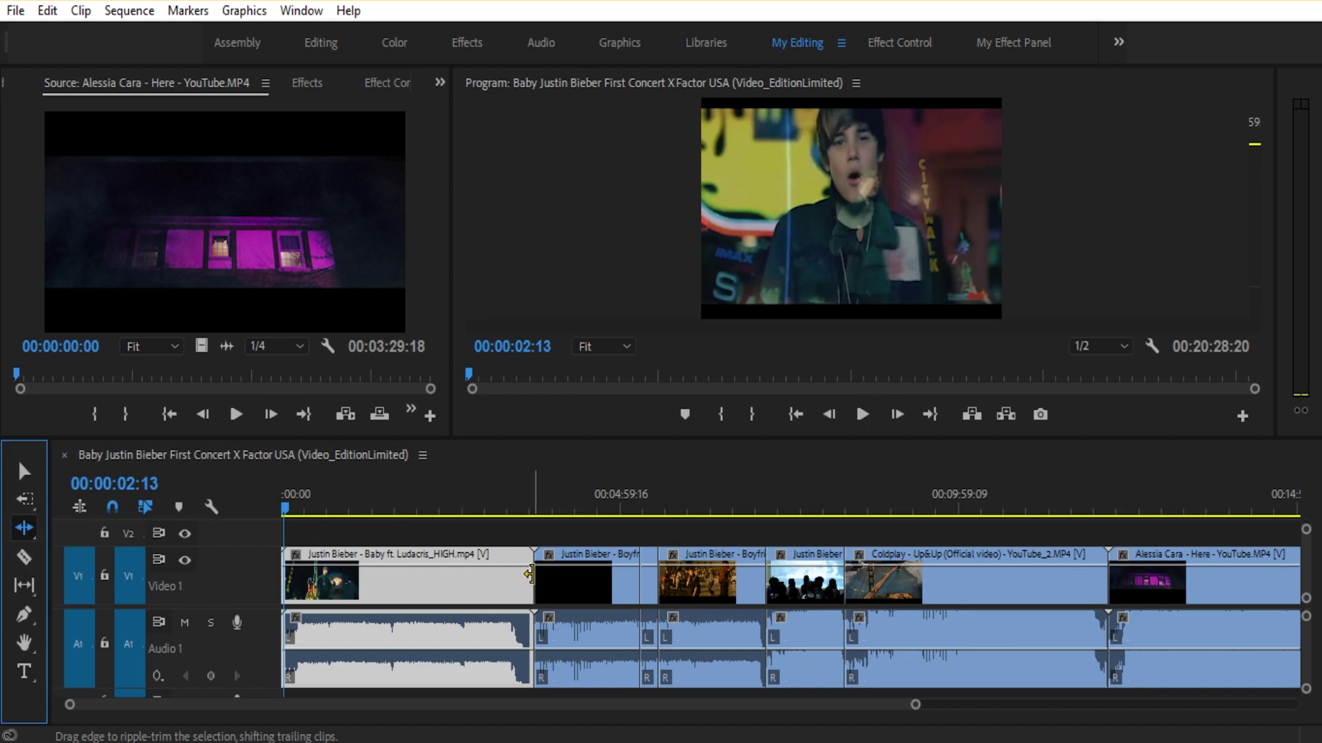
- Ripple-trim the Baby ft. Ludacris clip shorter, then roll its cut 24 seconds later to about 00:03:30:16
drag(533, 577, 485, 583)
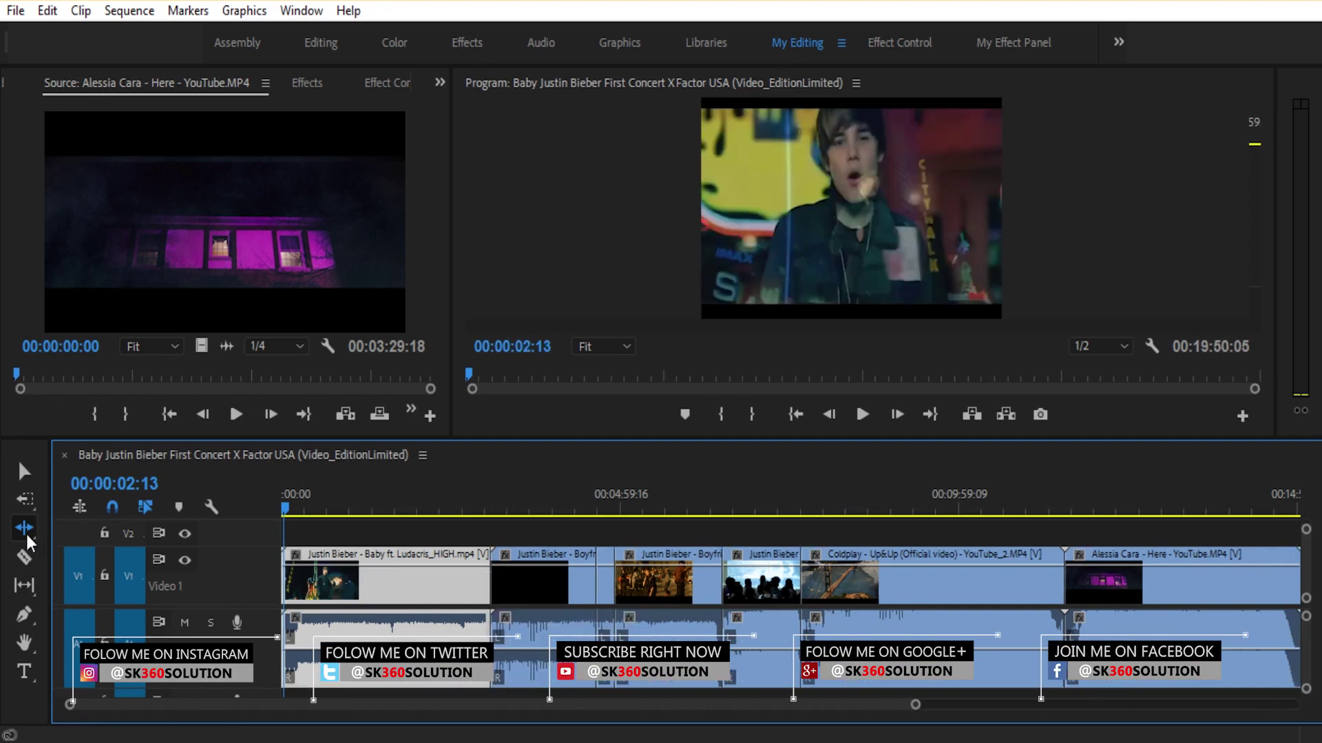
drag(31, 544, 30, 543)
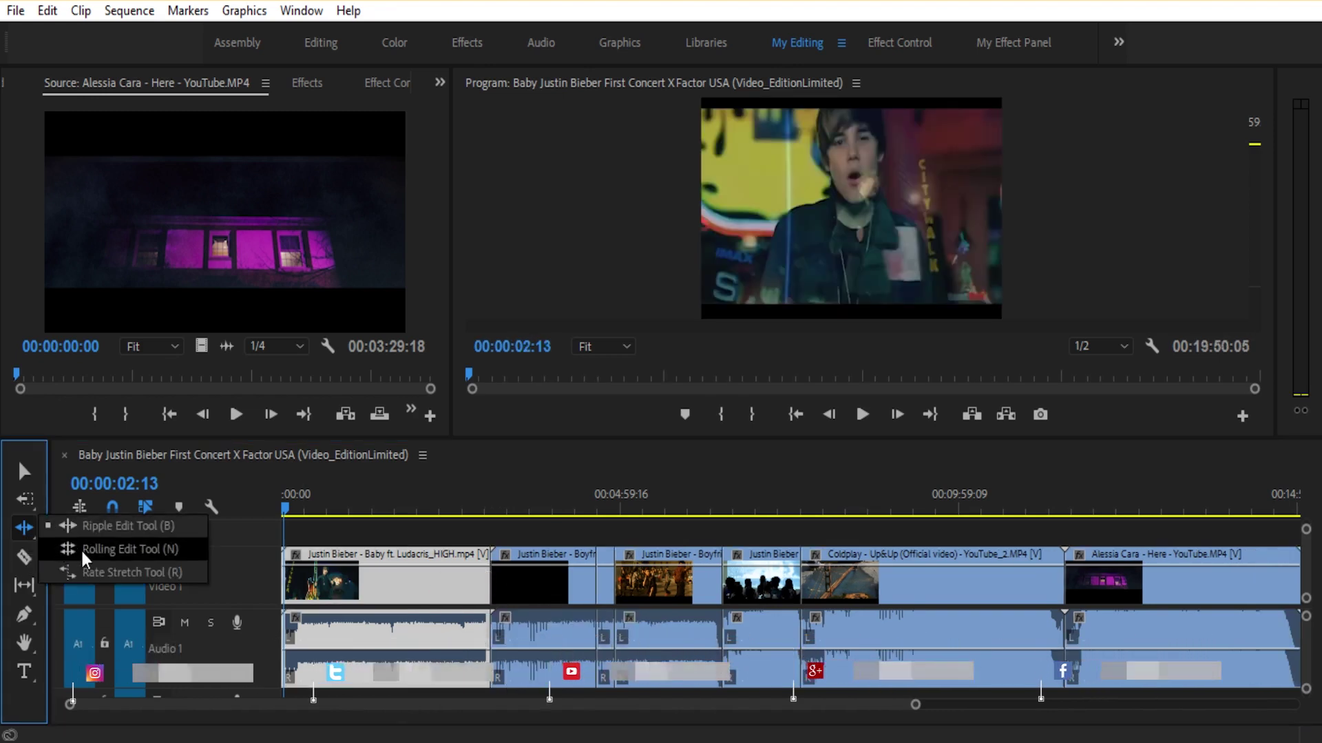
click(103, 546)
drag(492, 578, 518, 585)
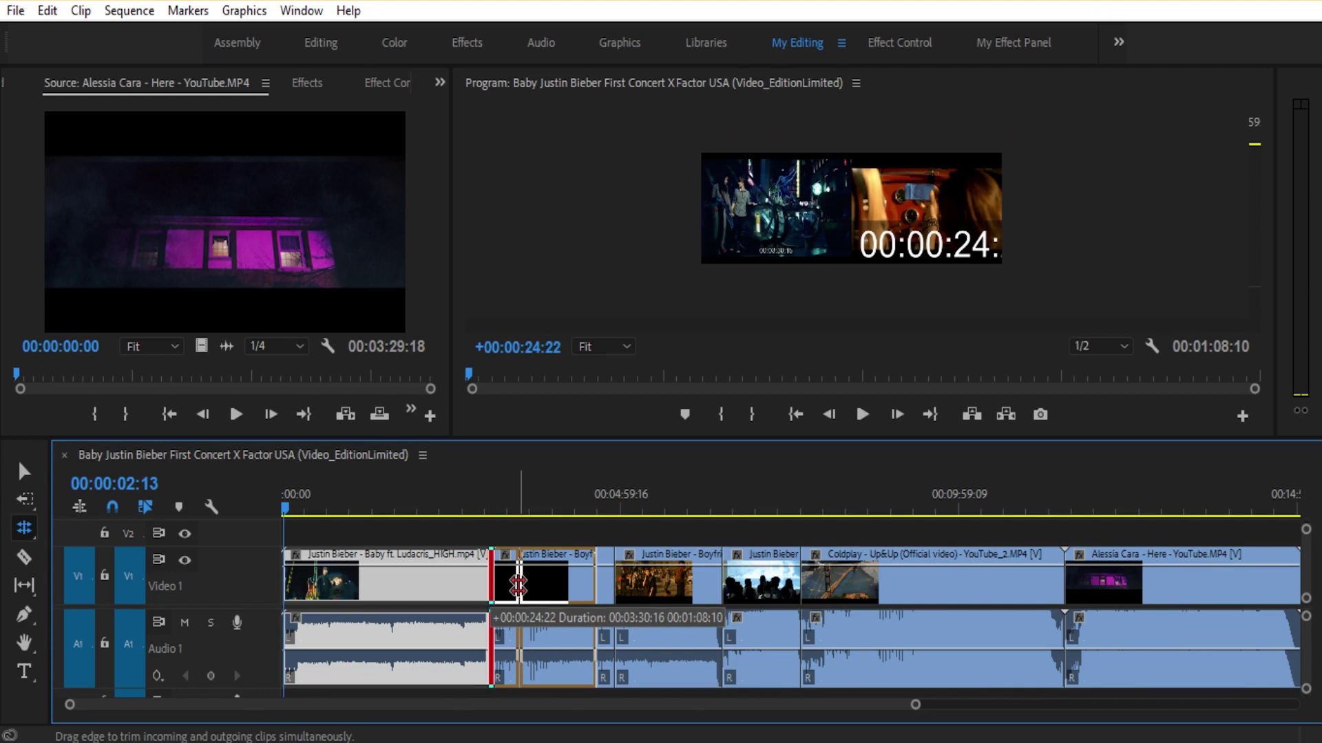
drag(518, 585, 518, 585)
drag(24, 527, 24, 527)
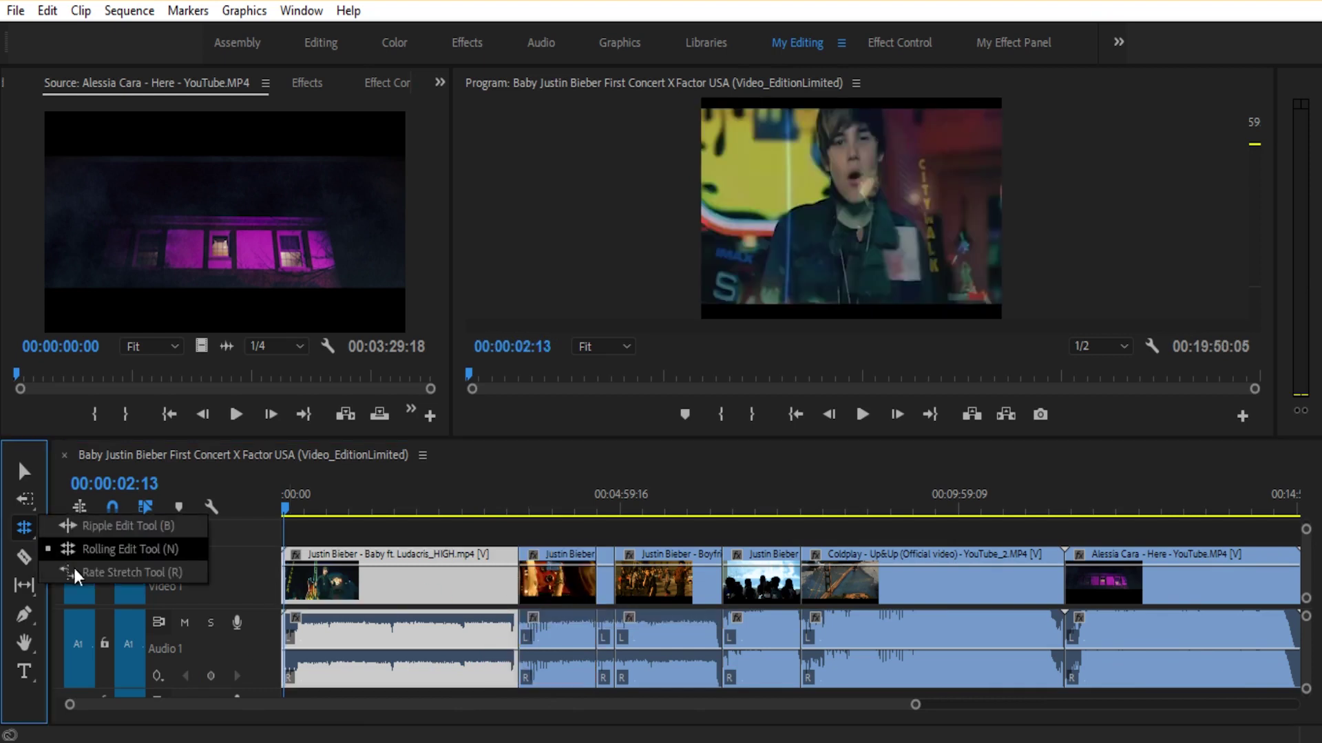
- Rate-stretch the final X Factor concert clip longer with the timeline zoomed out, and preview it
click(111, 575)
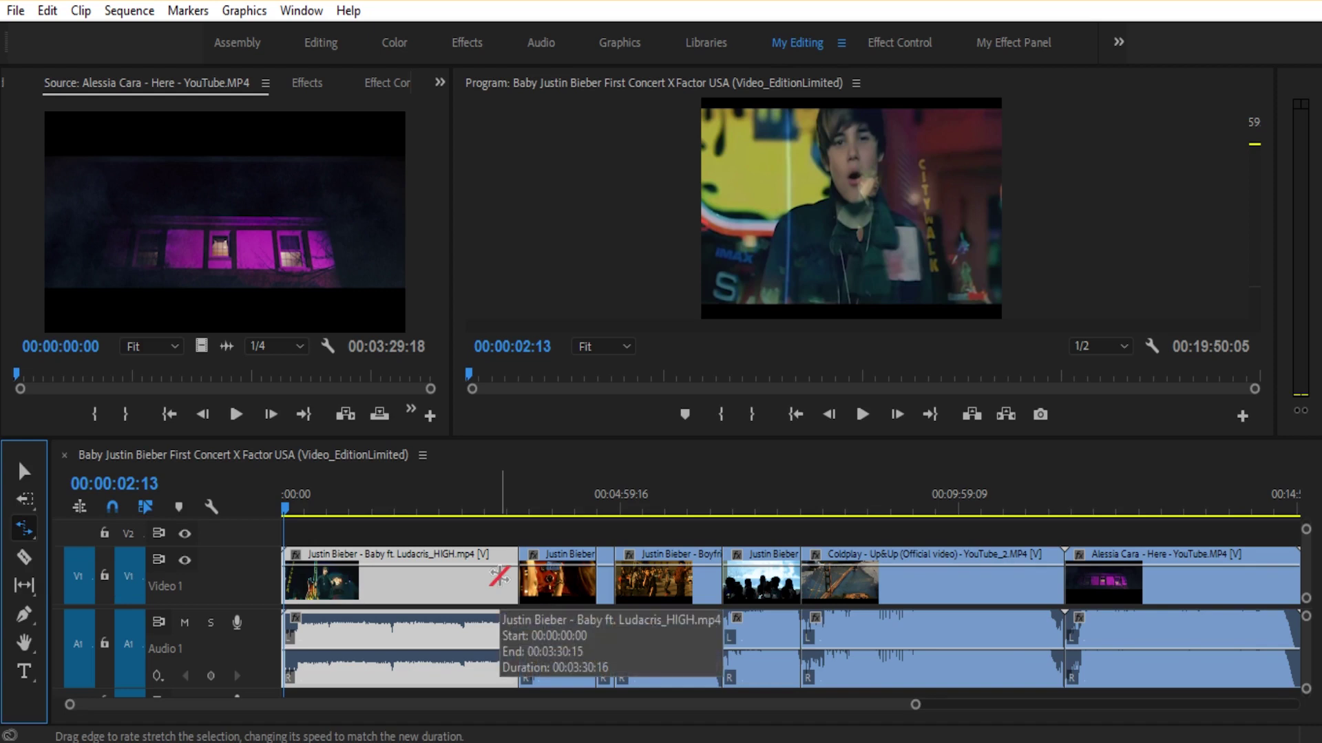
key(minus)
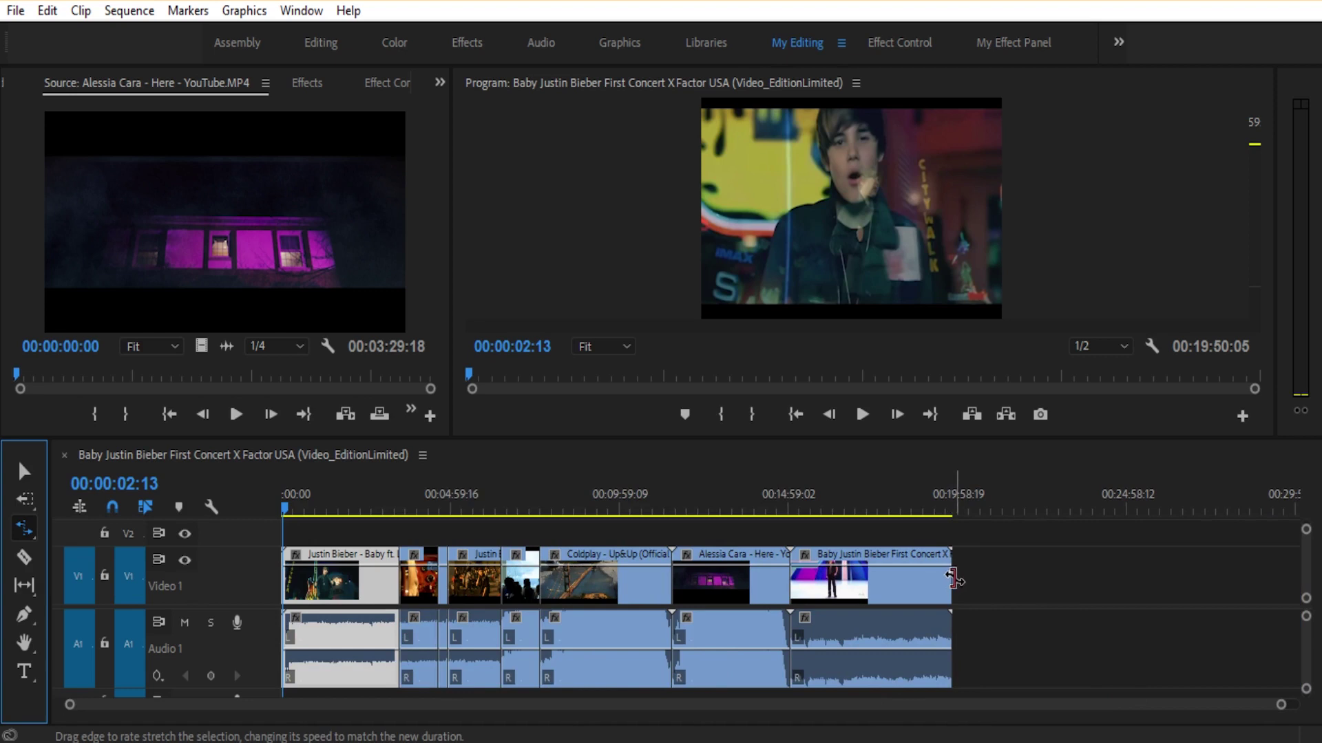
drag(954, 578, 1122, 587)
click(862, 414)
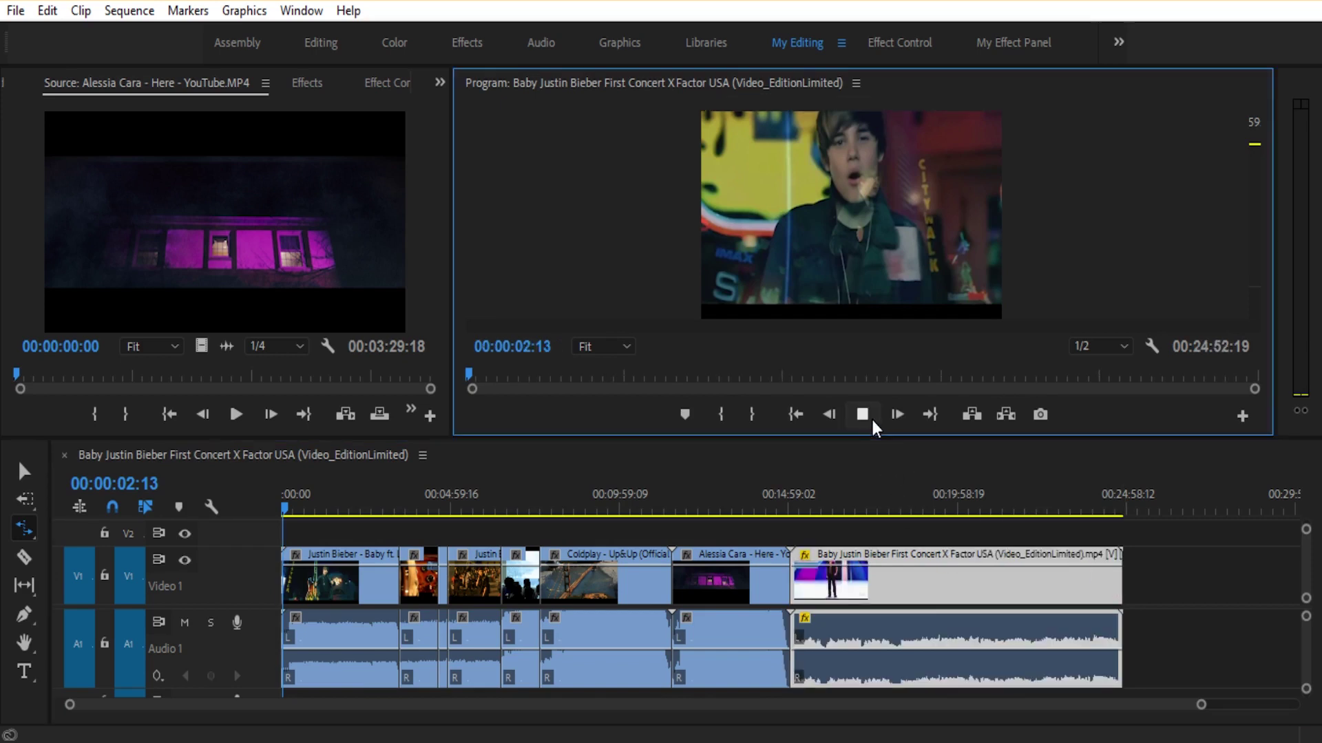
key(space)
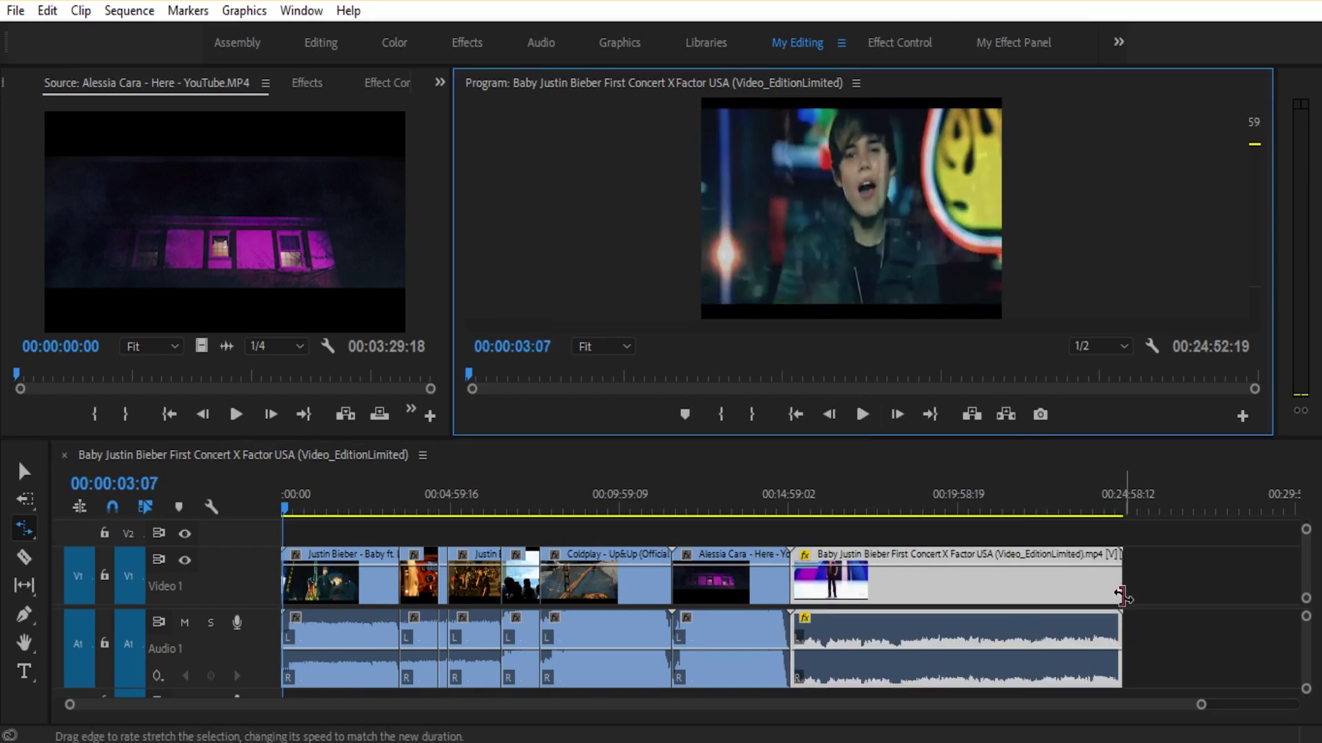
- Compress the X Factor clip so the sequence ends at 00:16:25:16, reviewing playback near the end
drag(1121, 618, 835, 616)
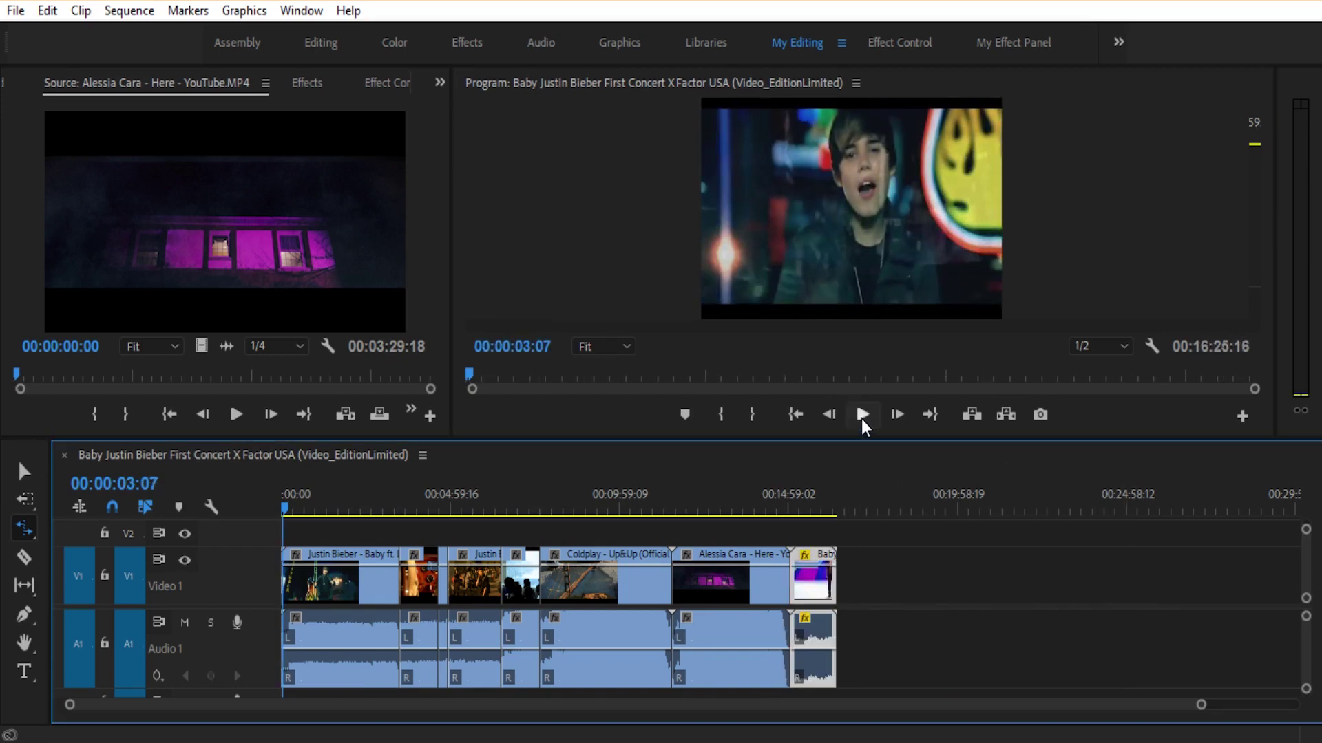
click(861, 413)
click(799, 513)
click(861, 414)
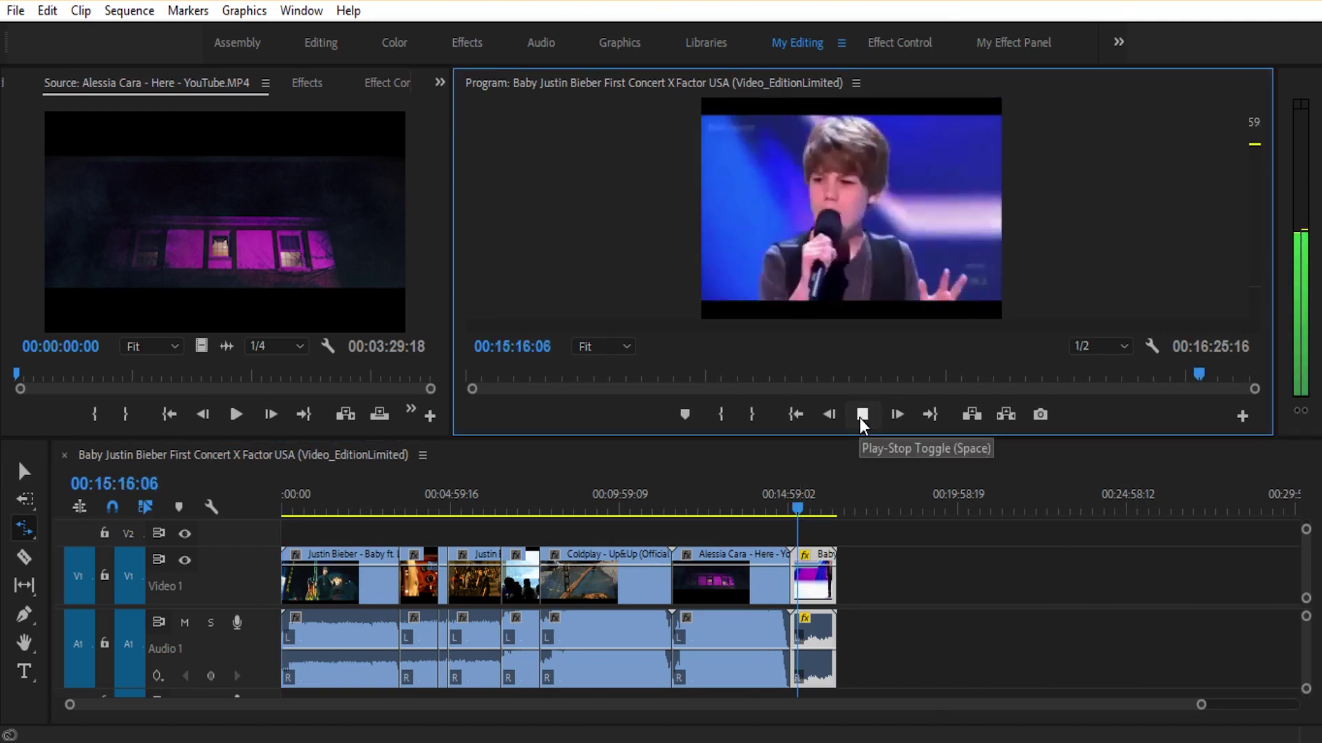
click(861, 417)
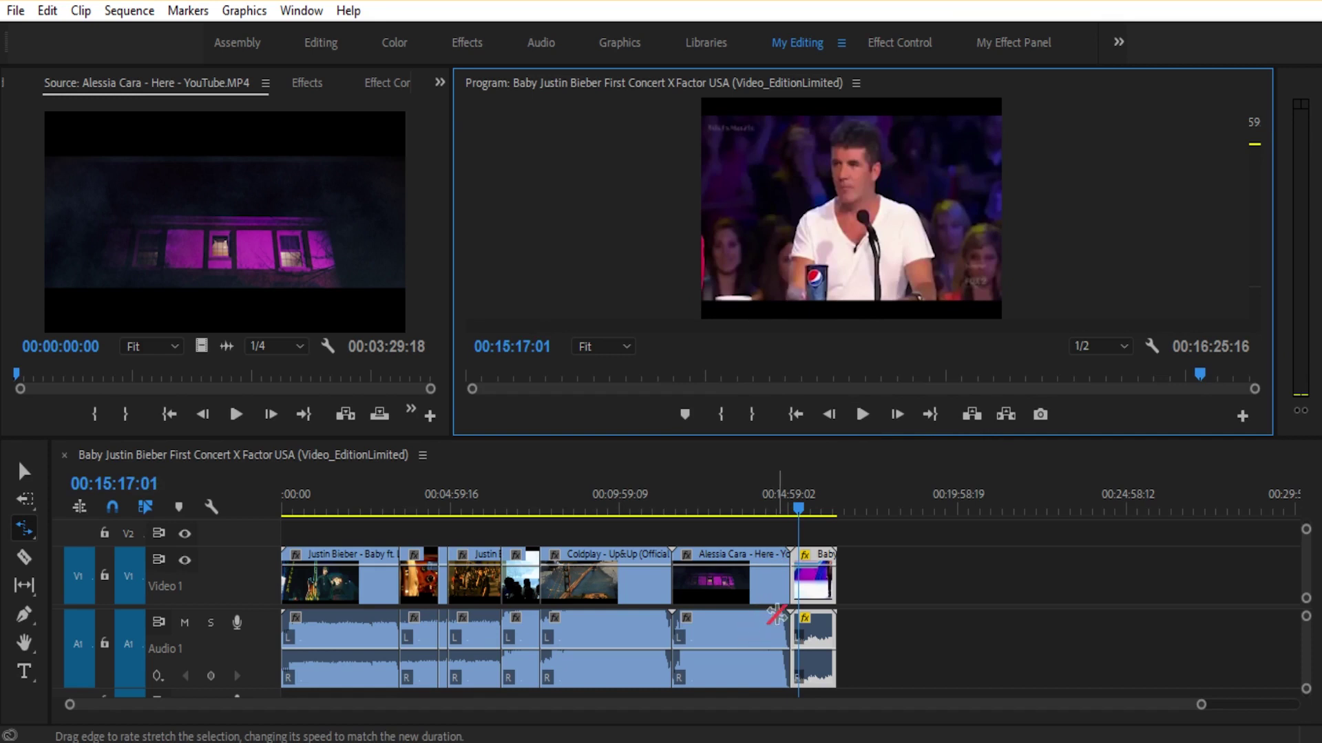
- Ripple-trim the Alessia Cara clip's end shorter, then roll its cut with the last clip slightly later
key(b)
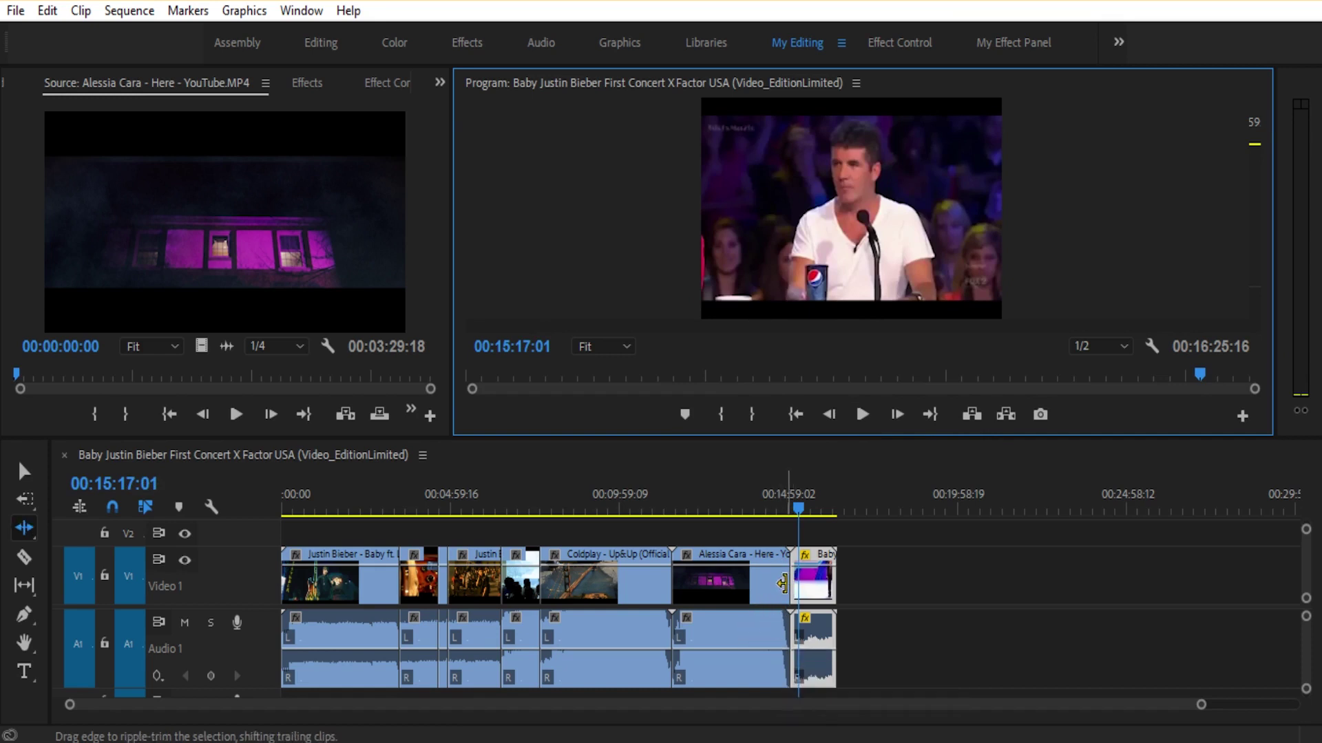
drag(787, 577, 767, 576)
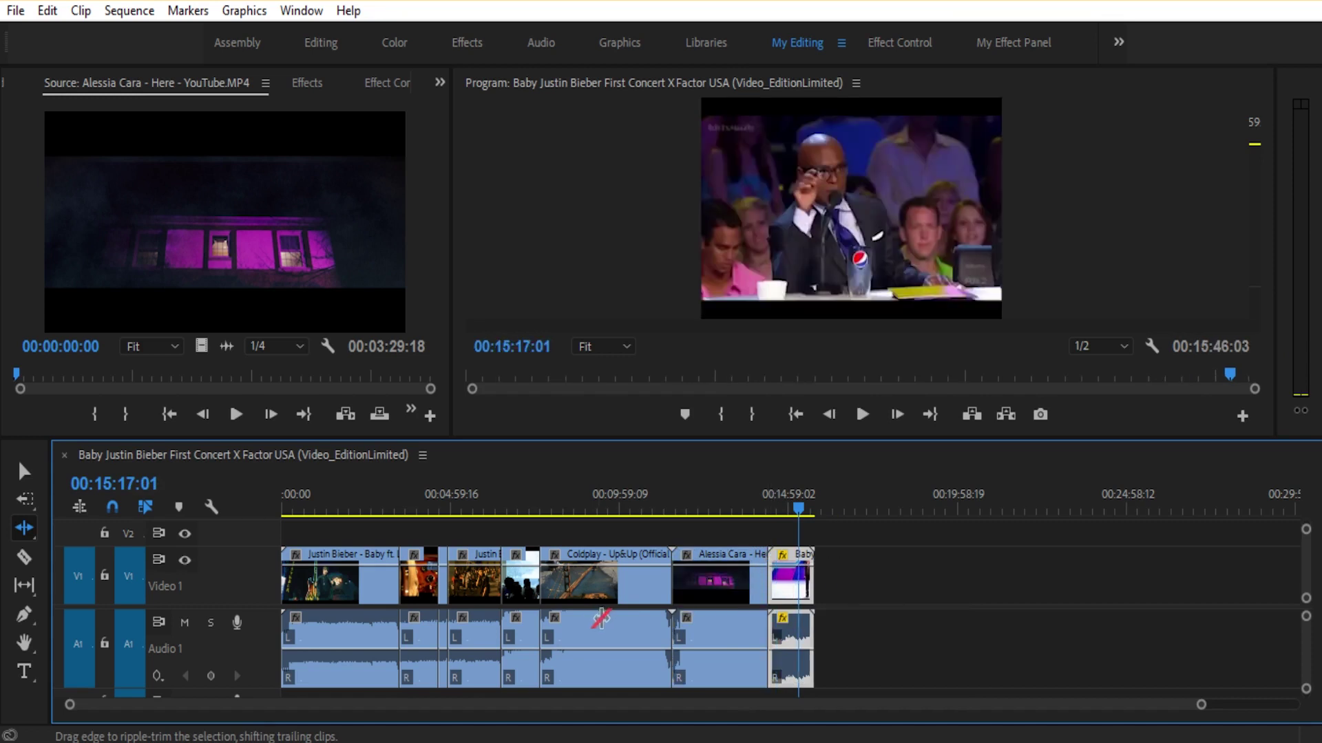
key(n)
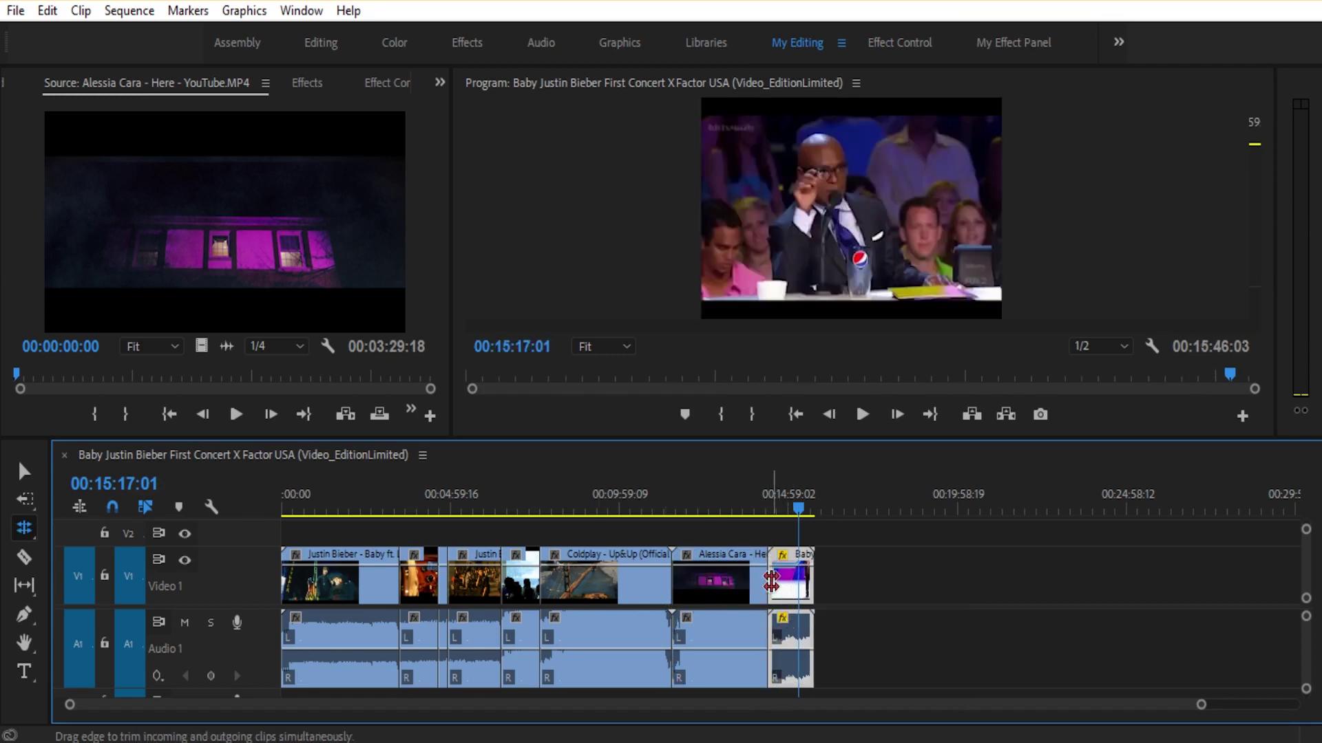
mouse_move(771, 582)
mouse_down()
mouse_move(750, 581)
mouse_move(783, 586)
mouse_up()
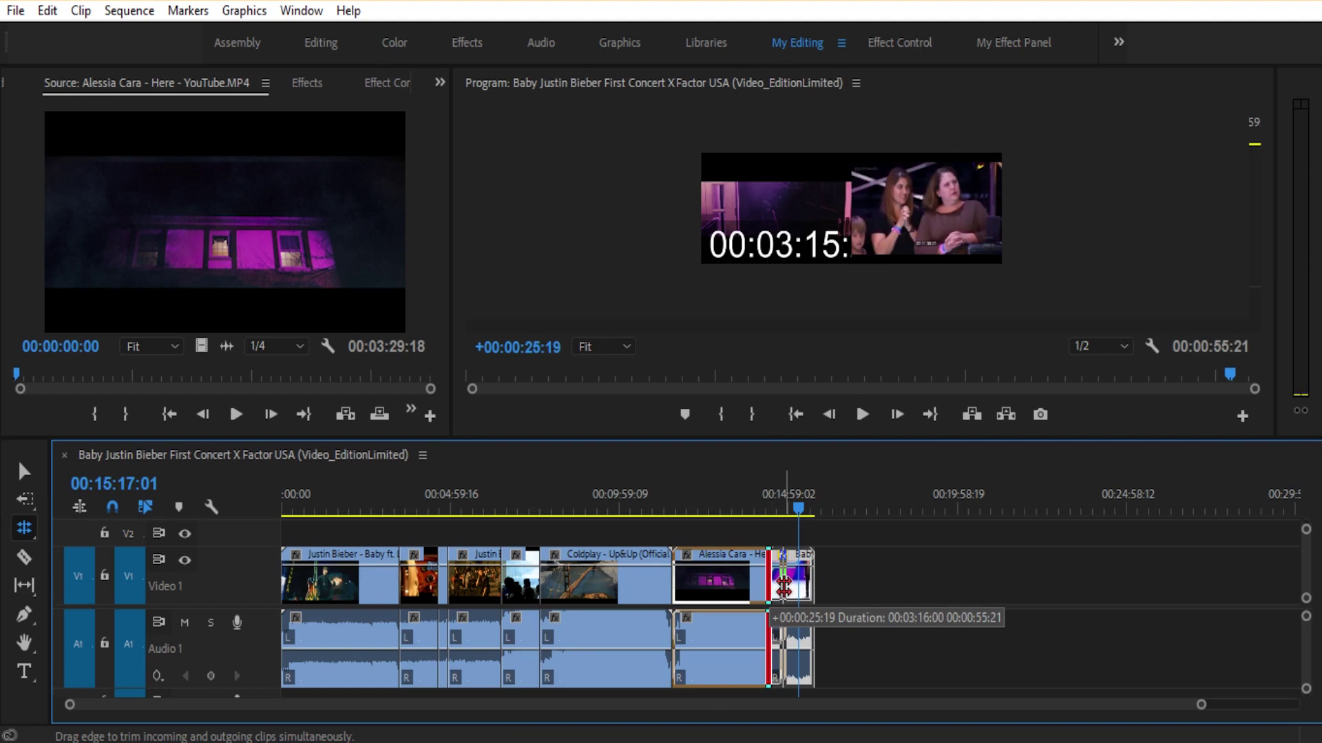
drag(783, 586, 784, 586)
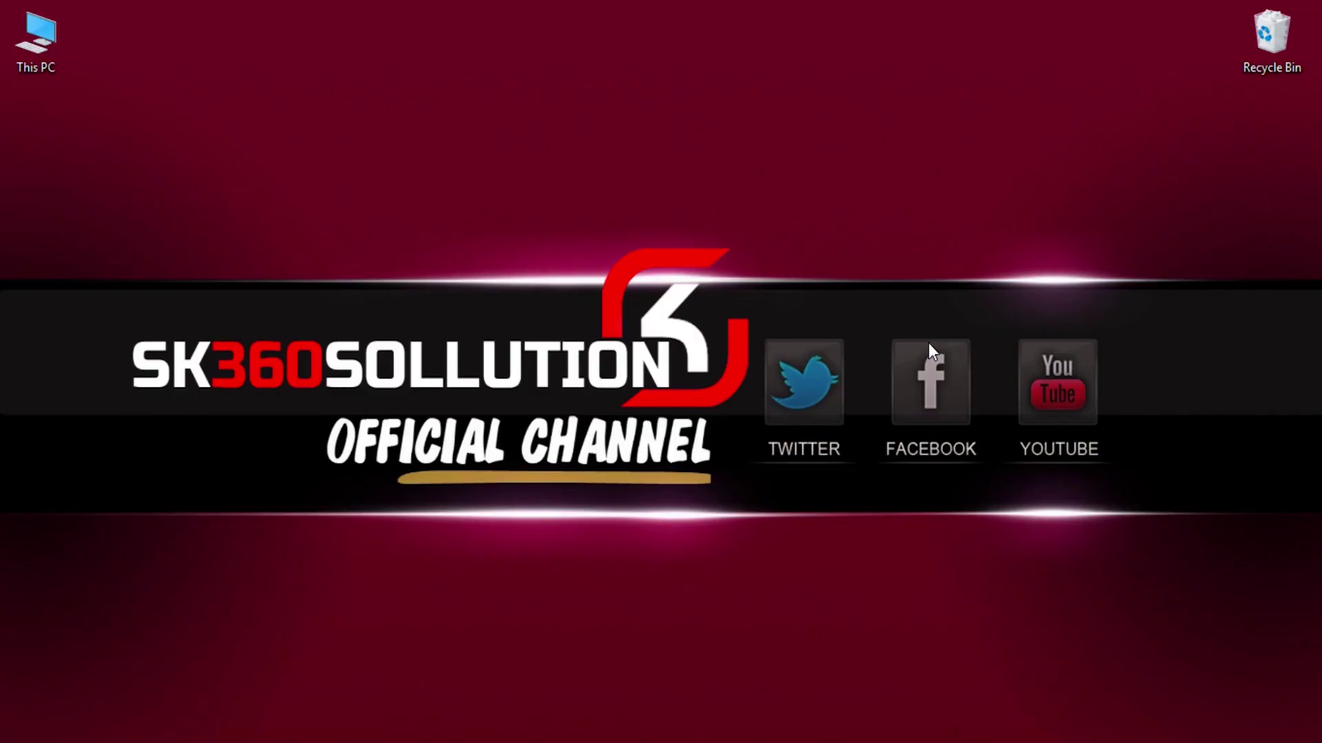